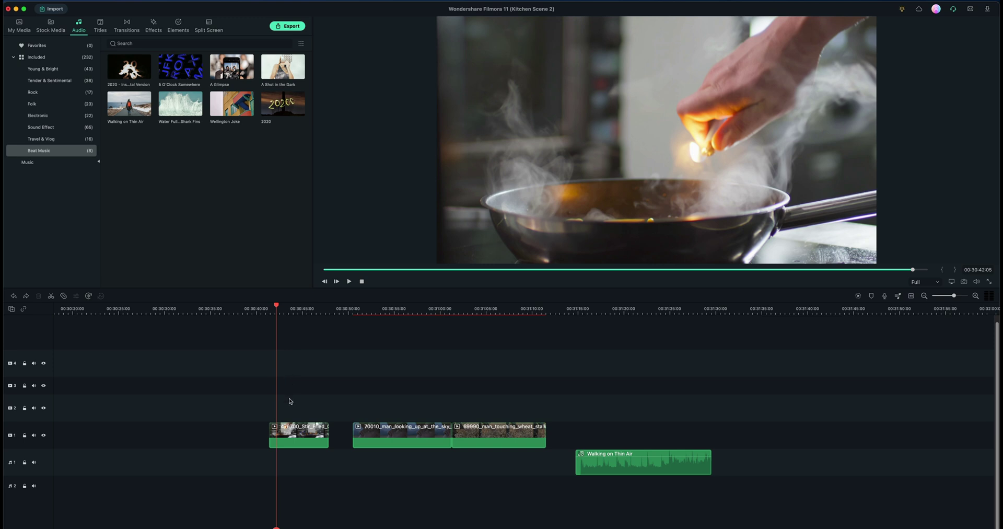
# Step: Select the stir-fried wok clip and preview it on the timeline
pyautogui.click(299, 443)
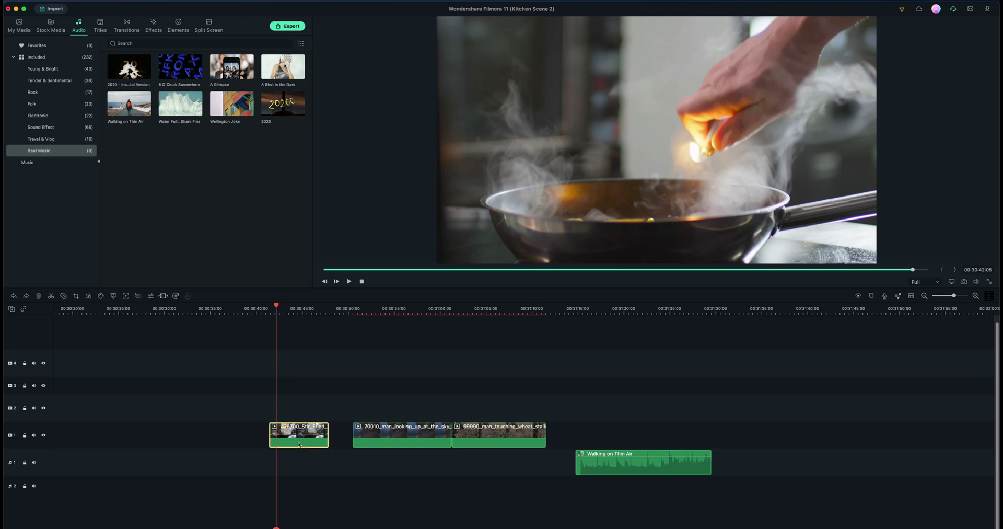
pyautogui.scroll(-1, 273, 307)
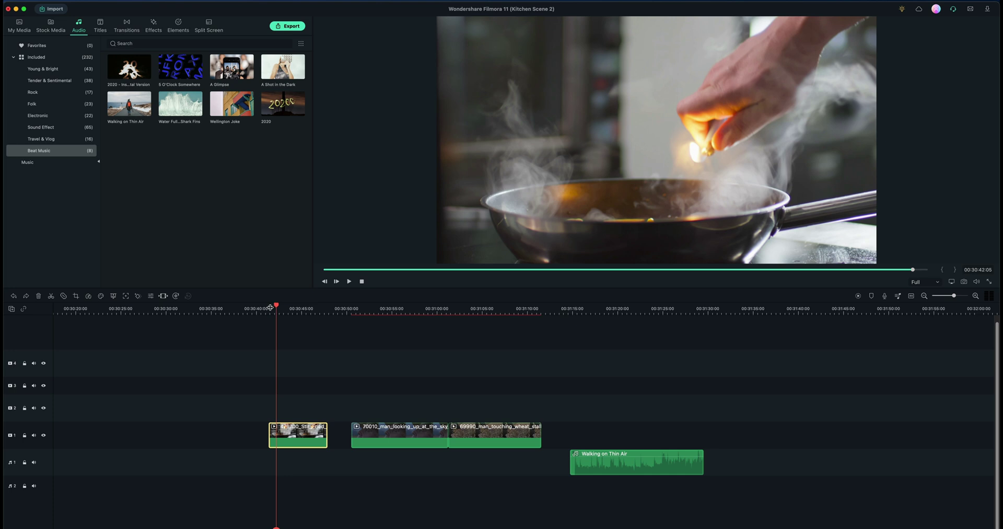
pyautogui.click(270, 308)
pyautogui.press('space')
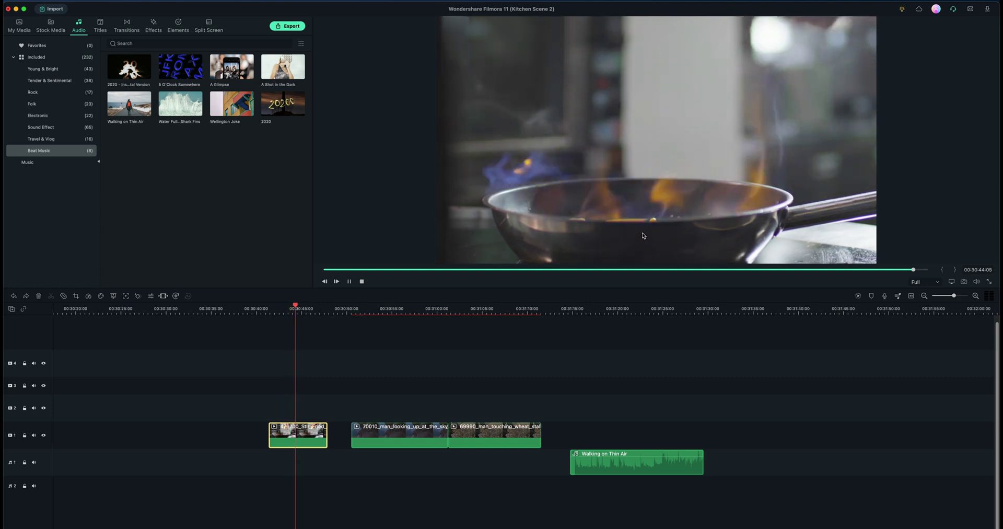
pyautogui.press('space')
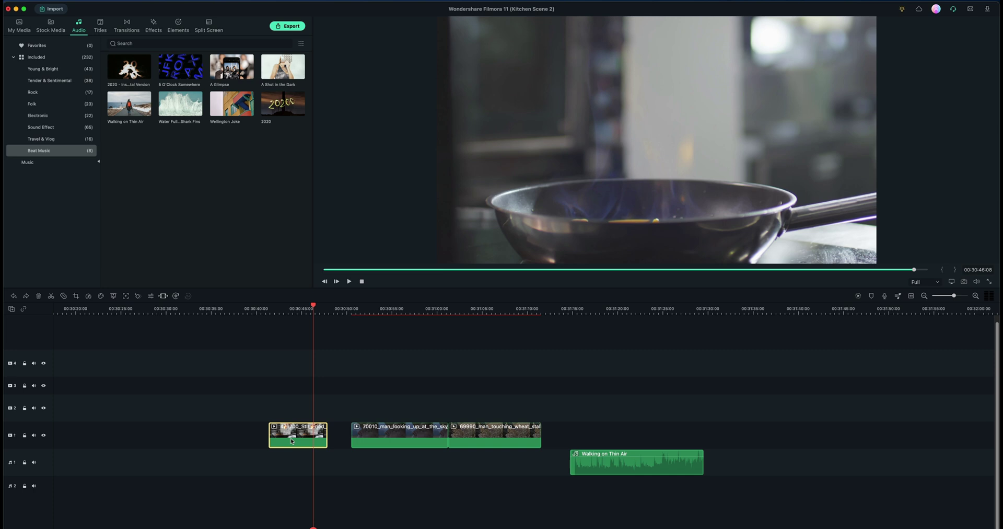
# Step: Apply the Fade in and Fade out preset animations to the wok clip
pyautogui.doubleClick(291, 438)
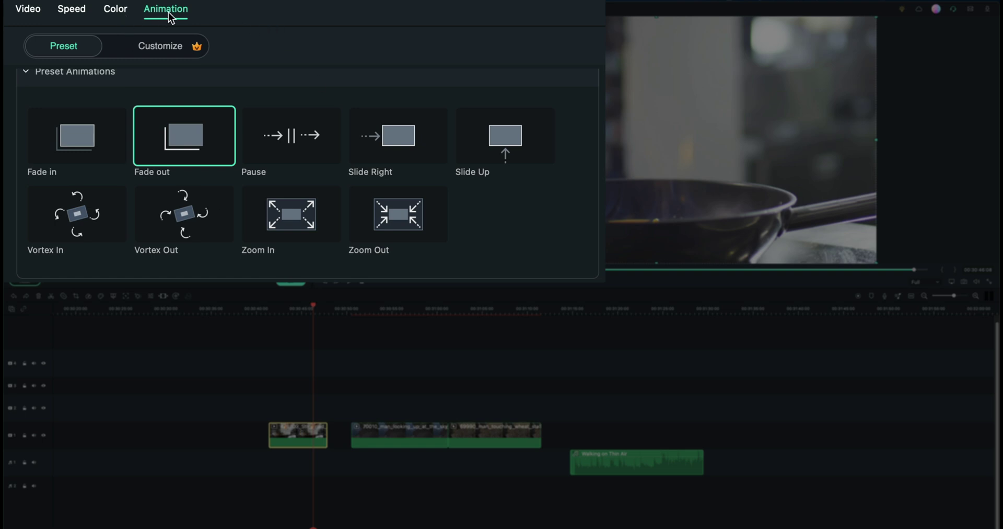
pyautogui.click(156, 47)
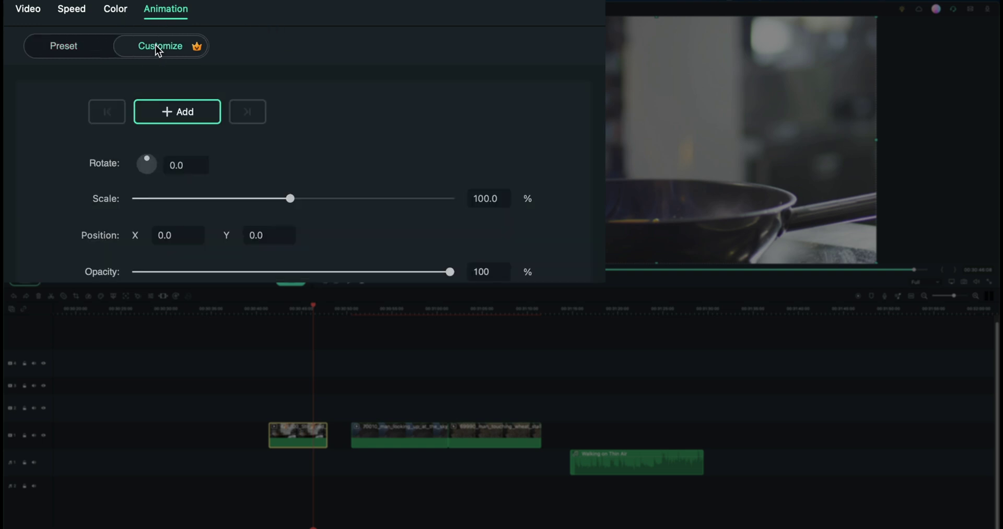
pyautogui.click(63, 48)
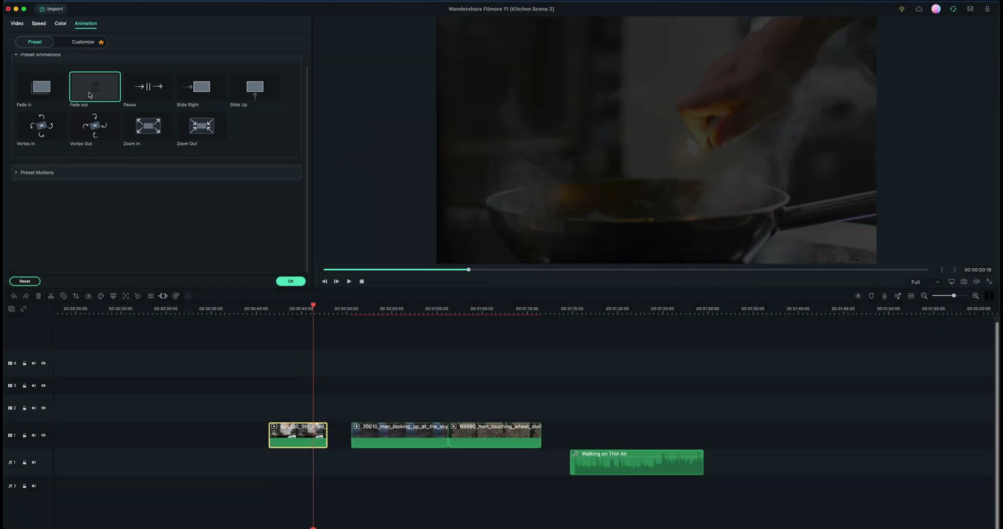
pyautogui.moveTo(41, 87); pyautogui.dragTo(271, 437)
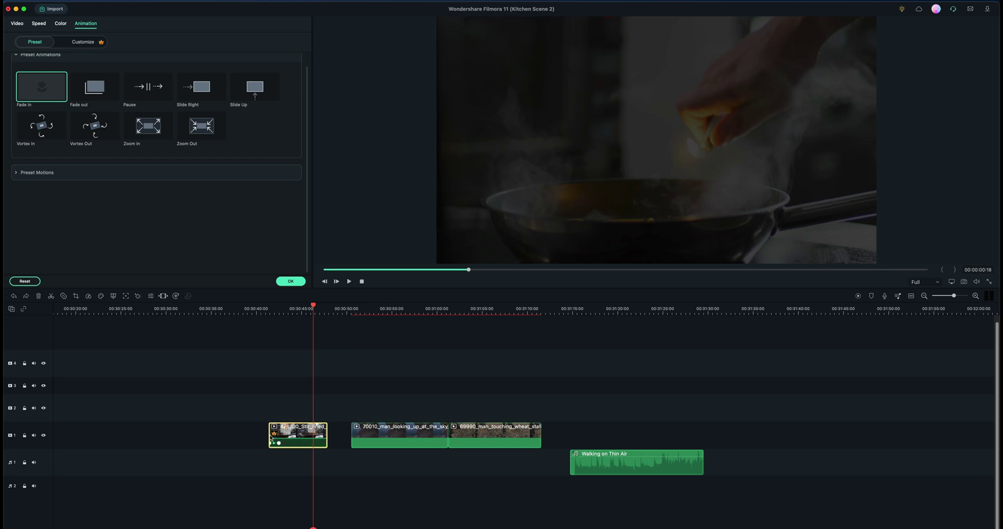
pyautogui.moveTo(94, 75); pyautogui.dragTo(317, 436)
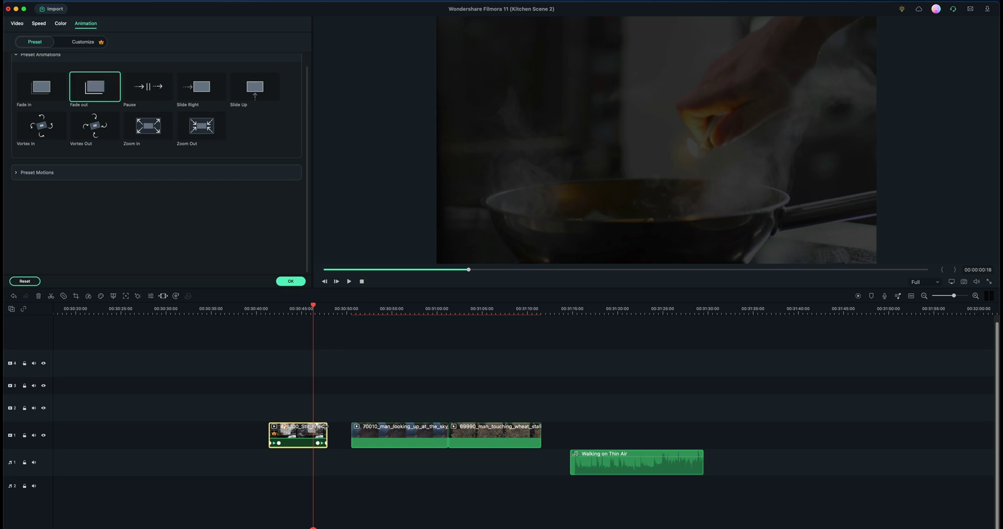
# Step: Zoom the timeline in and lengthen the wok clip's fade-in, previewing it from the clip start
pyautogui.click(974, 296)
pyautogui.click(974, 296)
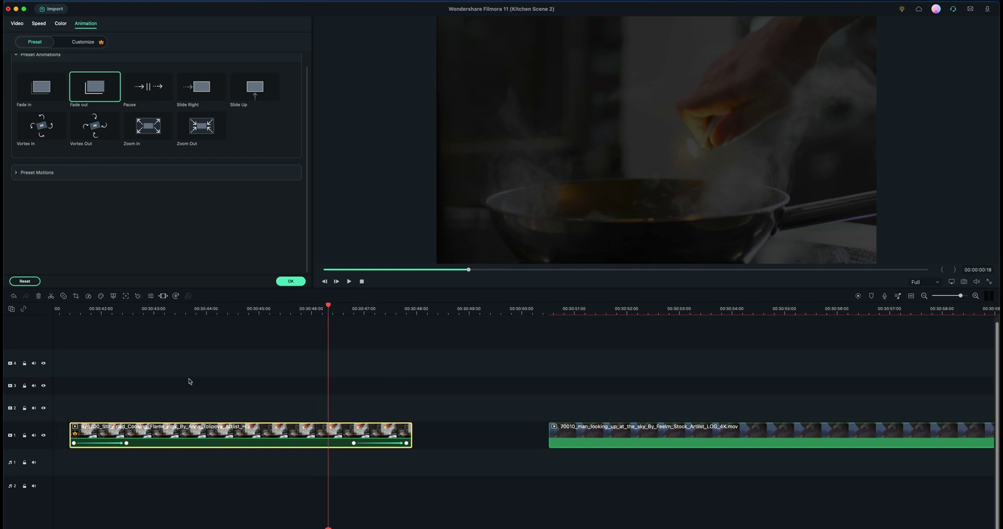
pyautogui.hscroll(-5, 190, 381)
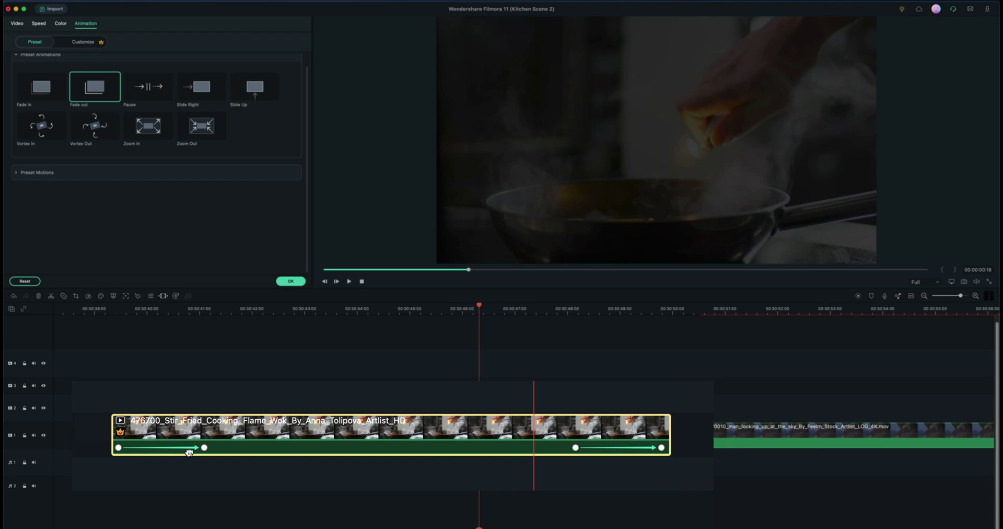
pyautogui.click(201, 453)
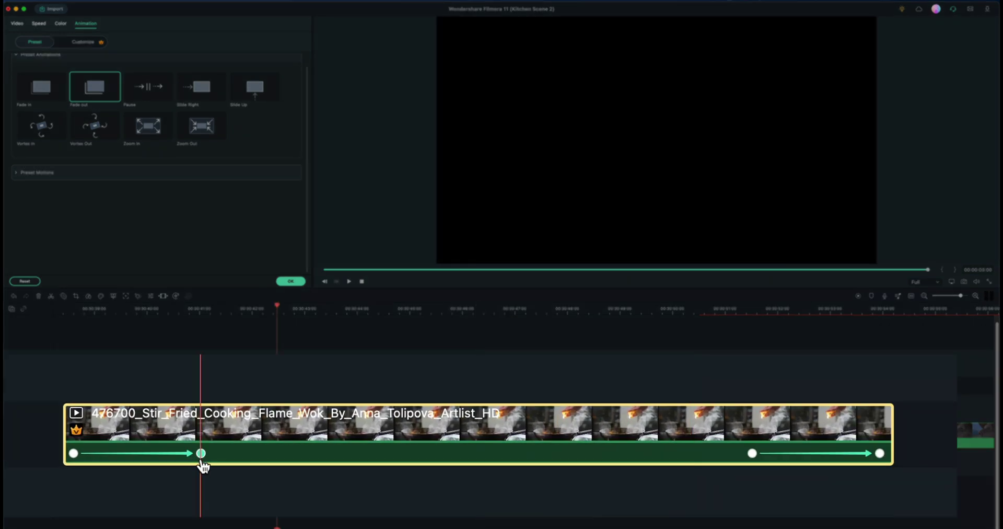
pyautogui.click(249, 308)
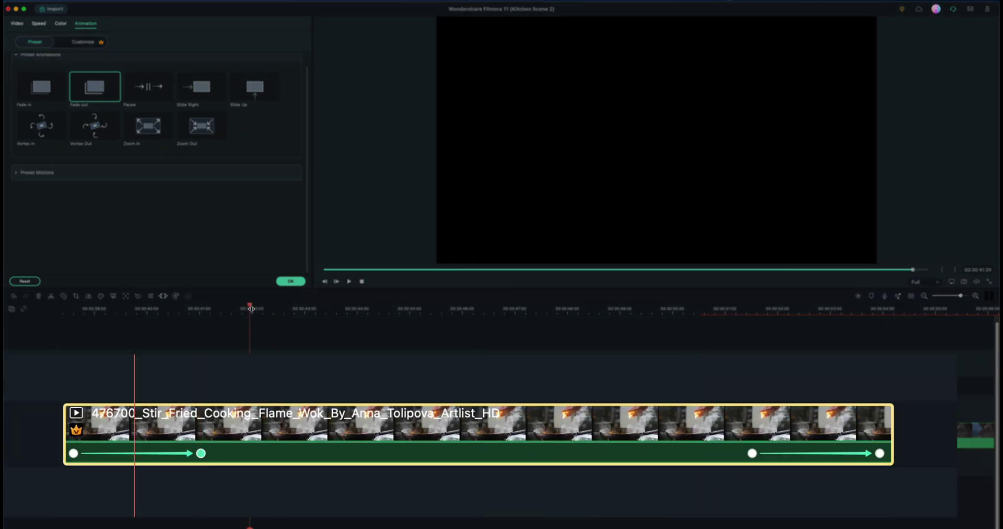
pyautogui.moveTo(249, 309); pyautogui.dragTo(225, 314)
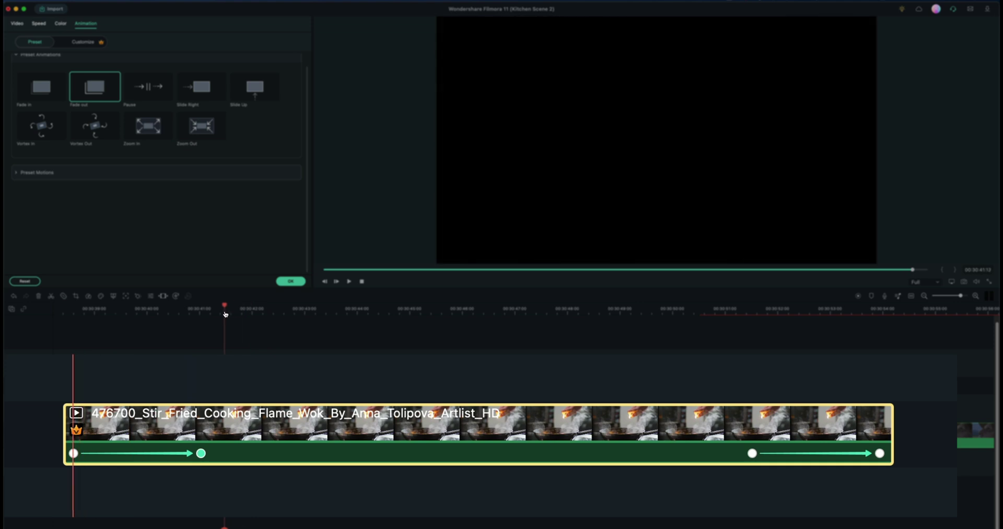
pyautogui.click(74, 454)
pyautogui.moveTo(225, 305); pyautogui.dragTo(277, 308)
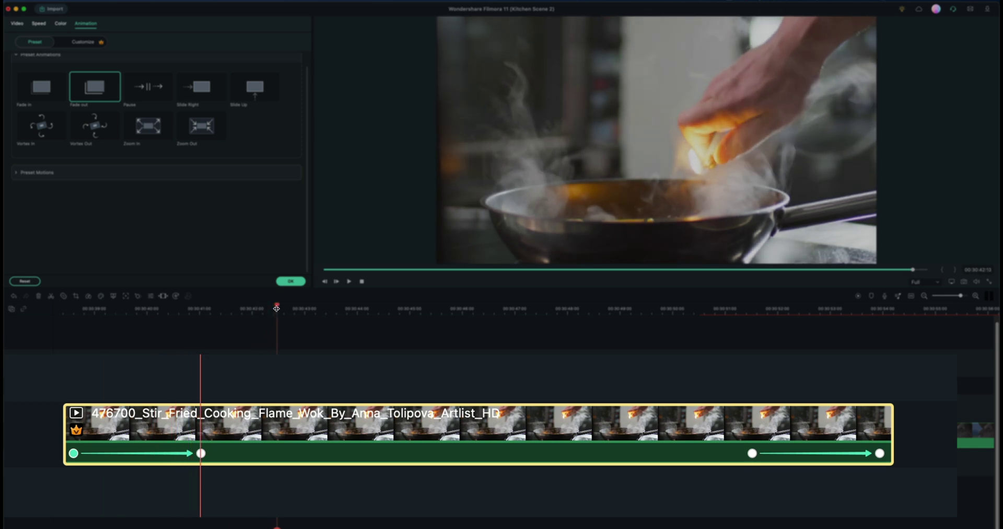
pyautogui.moveTo(201, 453); pyautogui.dragTo(370, 454)
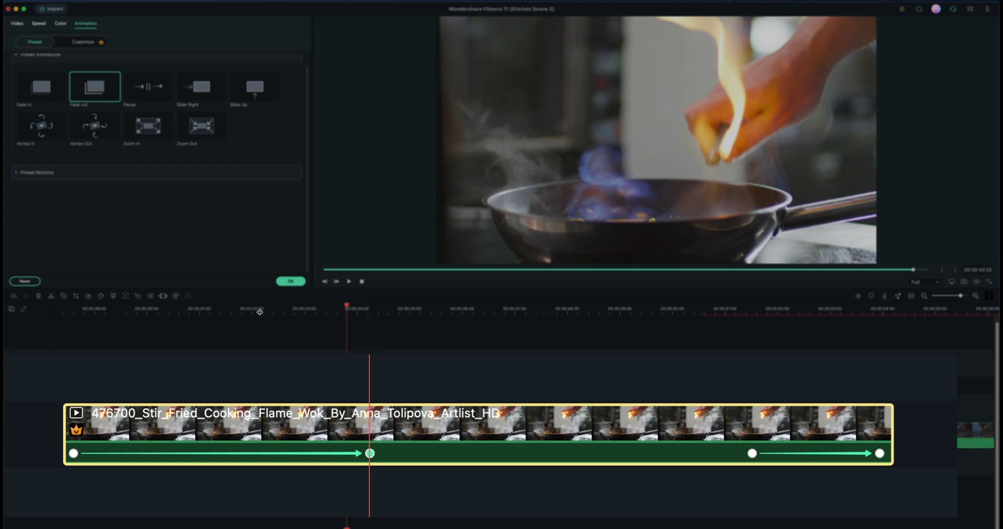
pyautogui.click(260, 309)
pyautogui.moveTo(261, 308); pyautogui.dragTo(224, 312)
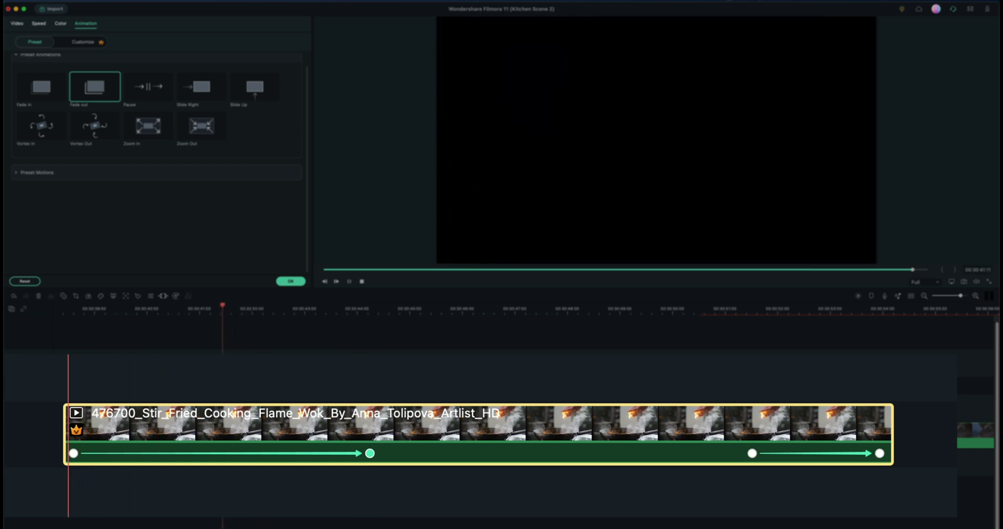
pyautogui.press('space')
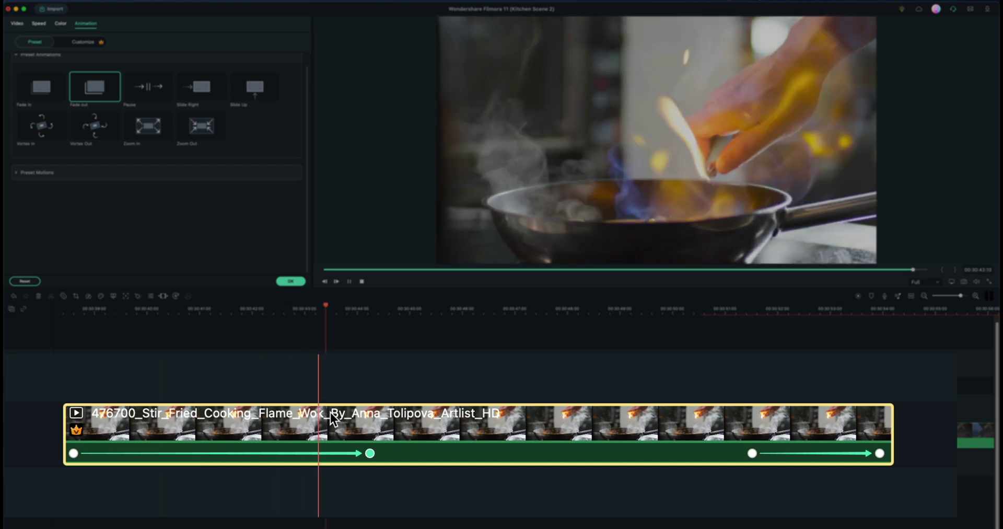
pyautogui.press('space')
# Step: Readjust the fade-in length, then shorten the fade-out at the clip's end
pyautogui.moveTo(369, 454); pyautogui.dragTo(109, 454)
pyautogui.click(221, 308)
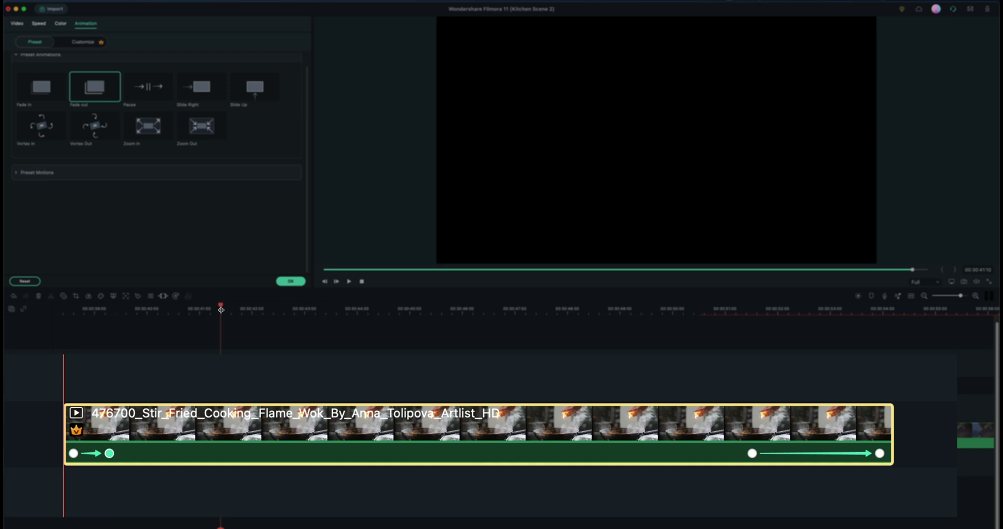
pyautogui.press('space')
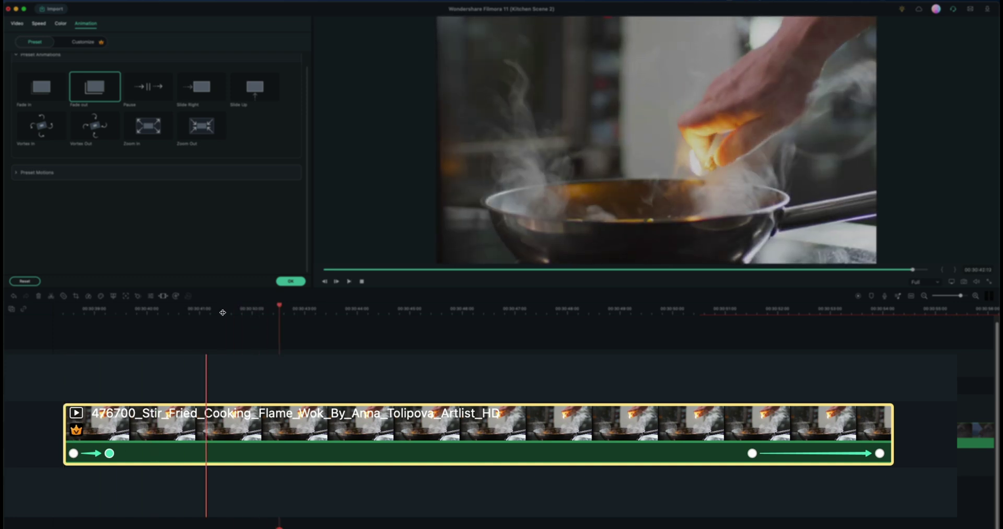
pyautogui.moveTo(110, 453); pyautogui.dragTo(166, 454)
pyautogui.click(504, 310)
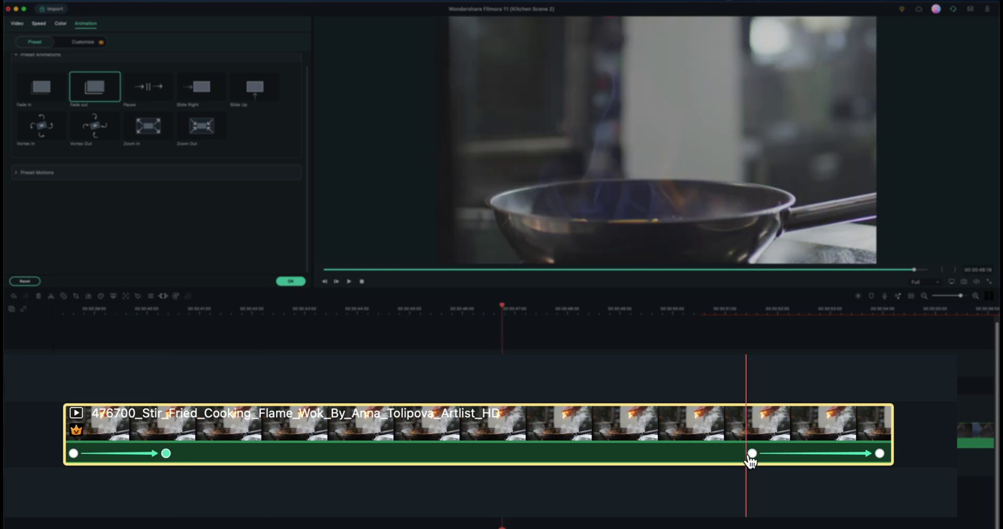
pyautogui.moveTo(754, 455); pyautogui.dragTo(838, 454)
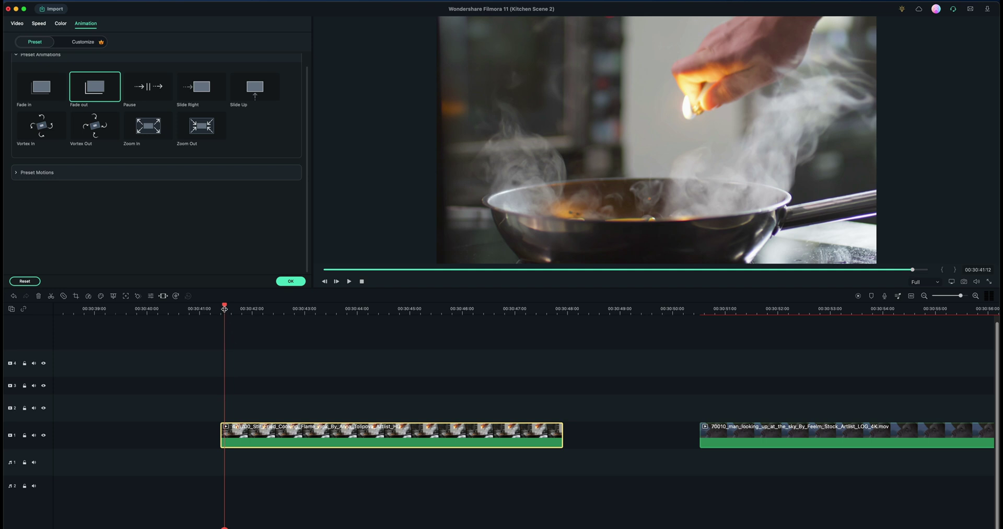
# Step: In Customize, scale the wok clip to 201.4% partway in, creating a keyframe
pyautogui.click(85, 42)
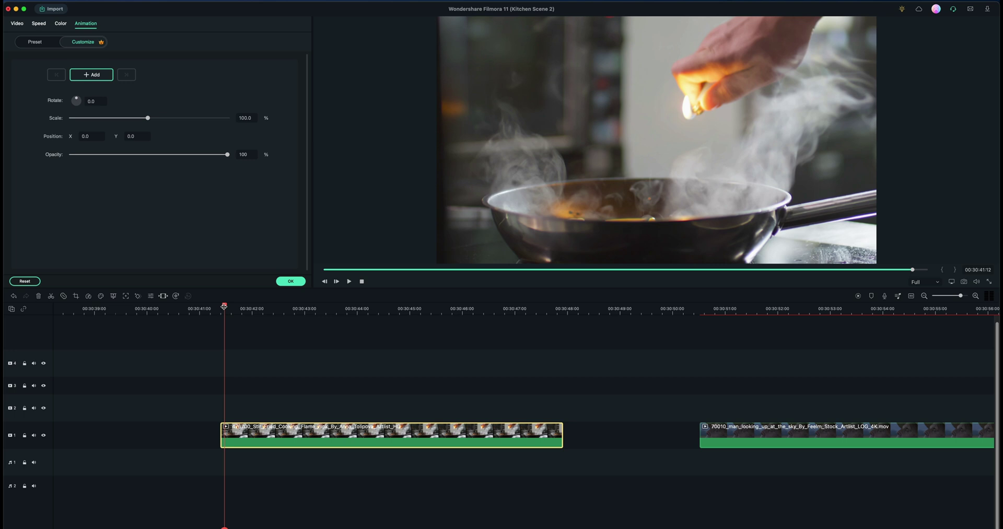
pyautogui.moveTo(225, 306); pyautogui.dragTo(224, 324)
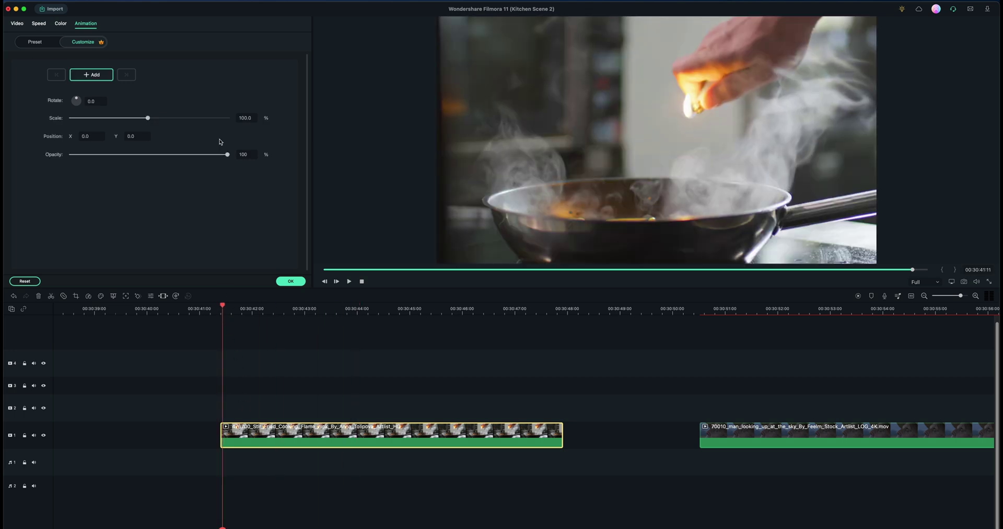
pyautogui.scroll(2, 258, 312)
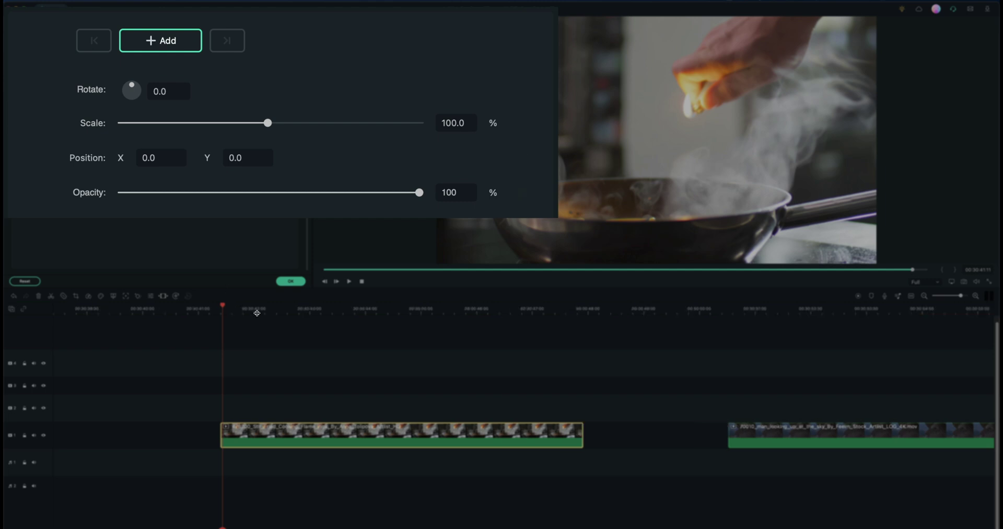
pyautogui.moveTo(225, 307); pyautogui.dragTo(307, 317)
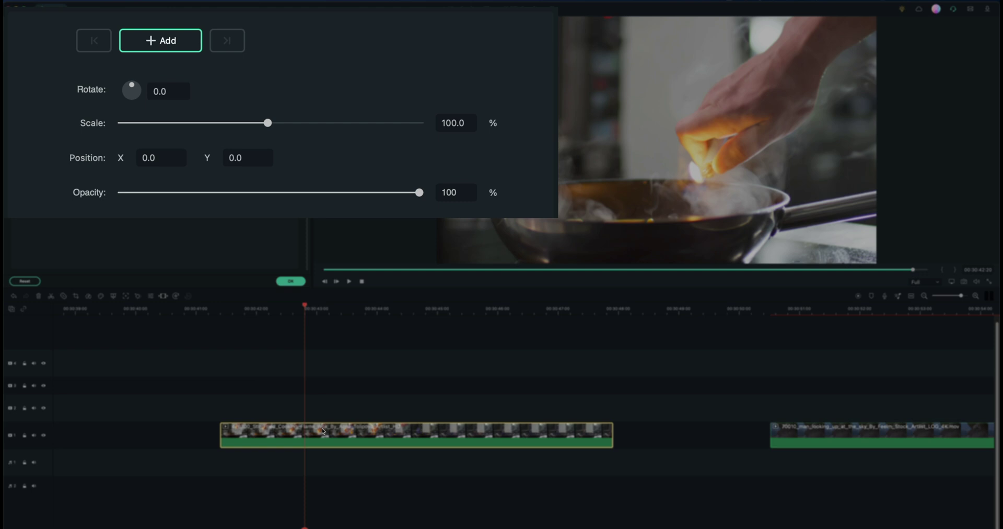
pyautogui.moveTo(268, 121); pyautogui.dragTo(318, 124)
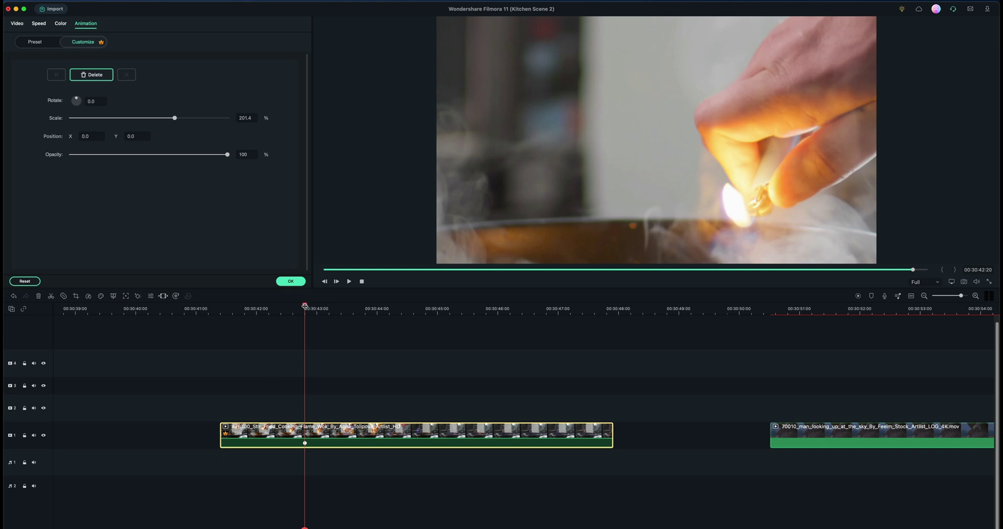
pyautogui.moveTo(305, 303); pyautogui.dragTo(223, 359)
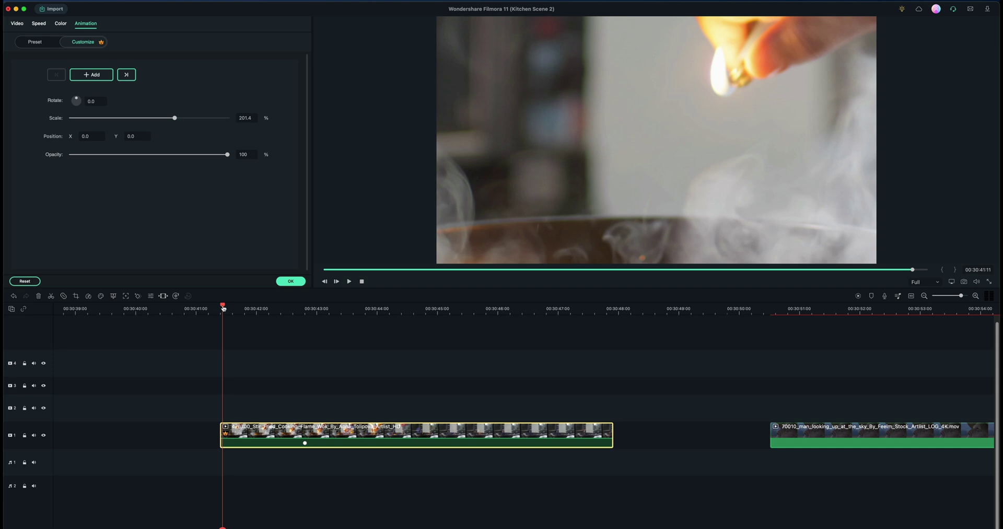
# Step: Add scale keyframes of 135.4% at 00:30:44:07 and 51.6% at 00:30:45:24
pyautogui.moveTo(223, 308); pyautogui.dragTo(221, 310)
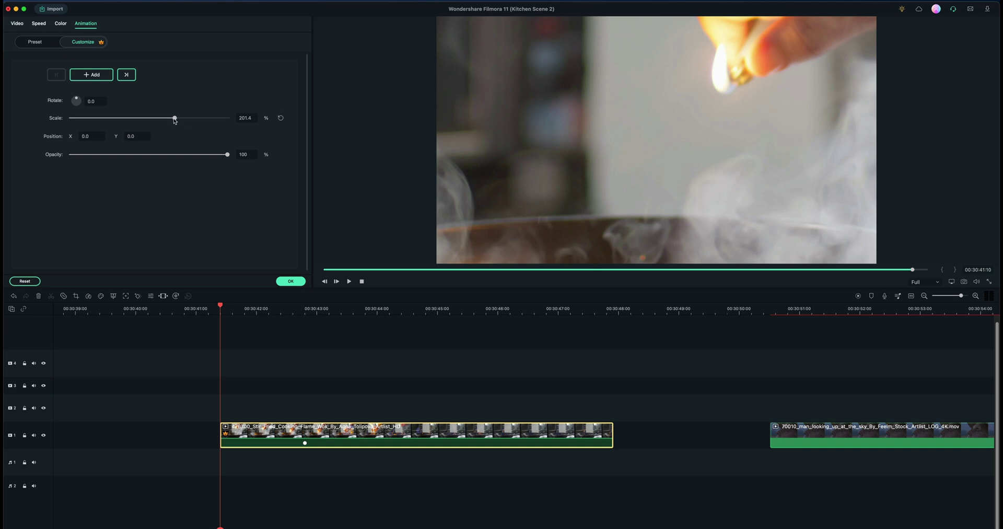
pyautogui.moveTo(175, 119); pyautogui.dragTo(148, 119)
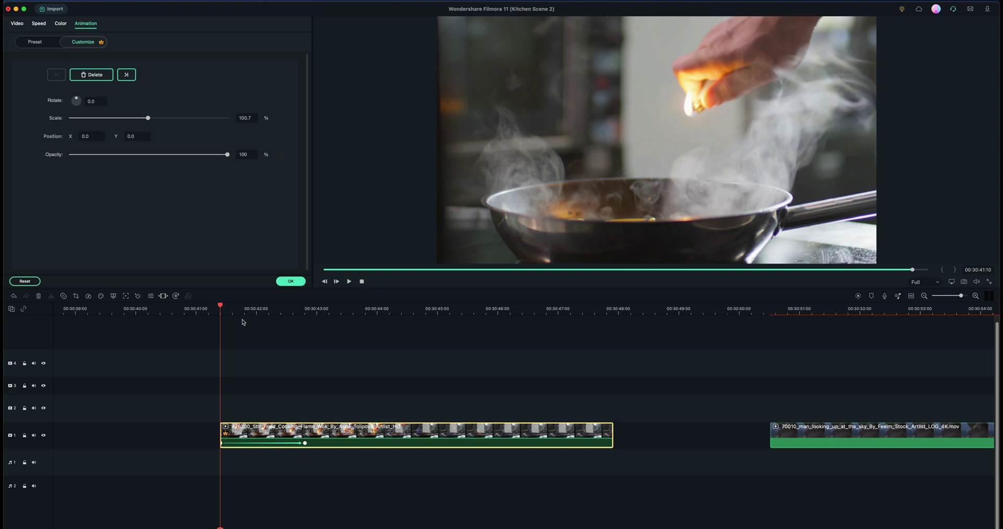
pyautogui.moveTo(220, 308); pyautogui.dragTo(394, 329)
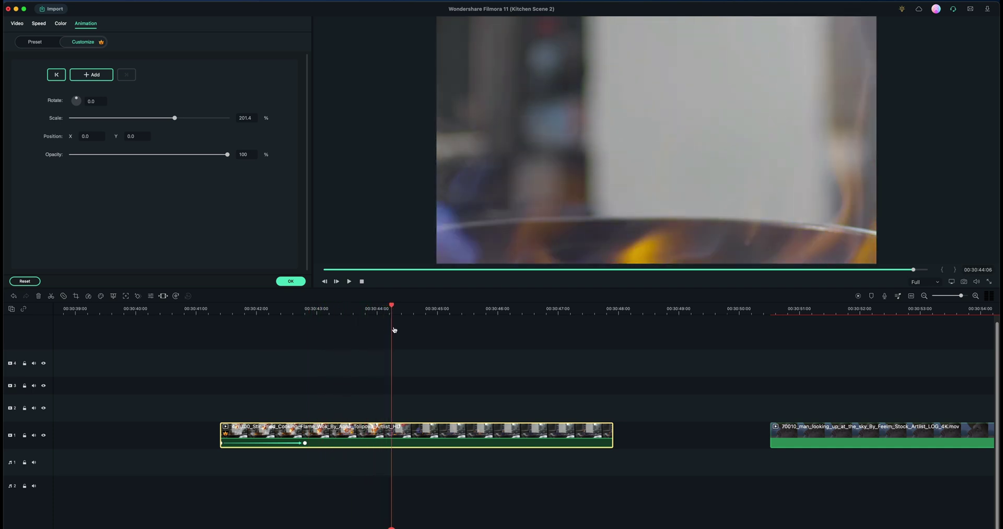
pyautogui.click(394, 329)
pyautogui.click(398, 435)
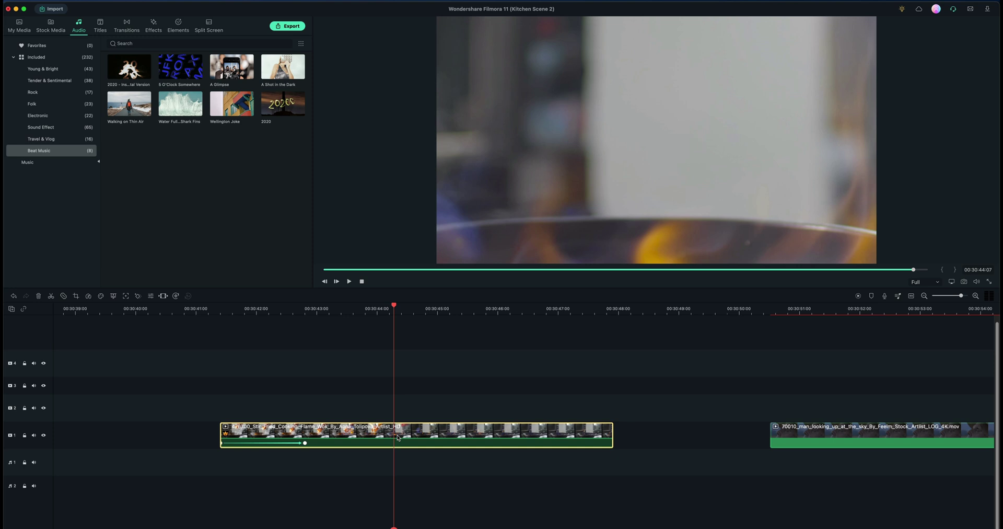
pyautogui.doubleClick(382, 431)
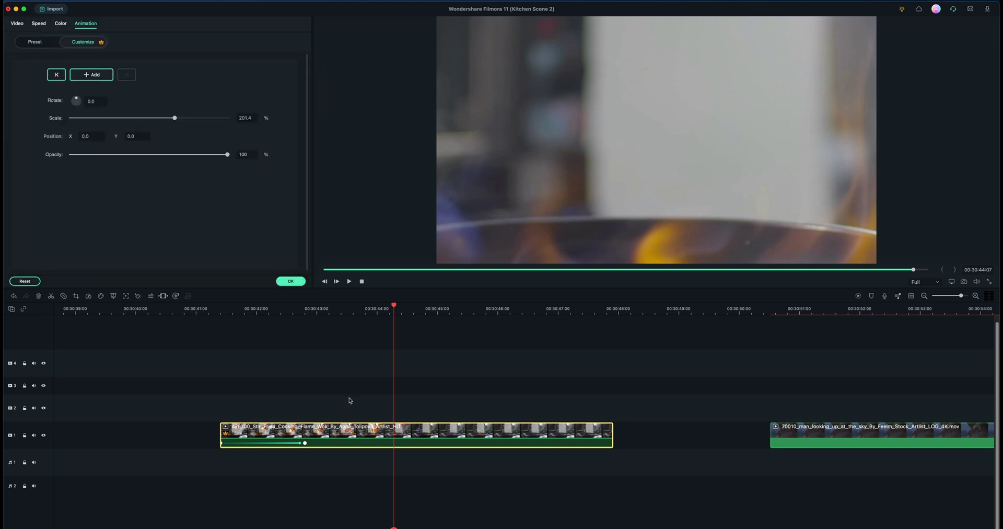
pyautogui.moveTo(175, 119); pyautogui.dragTo(157, 119)
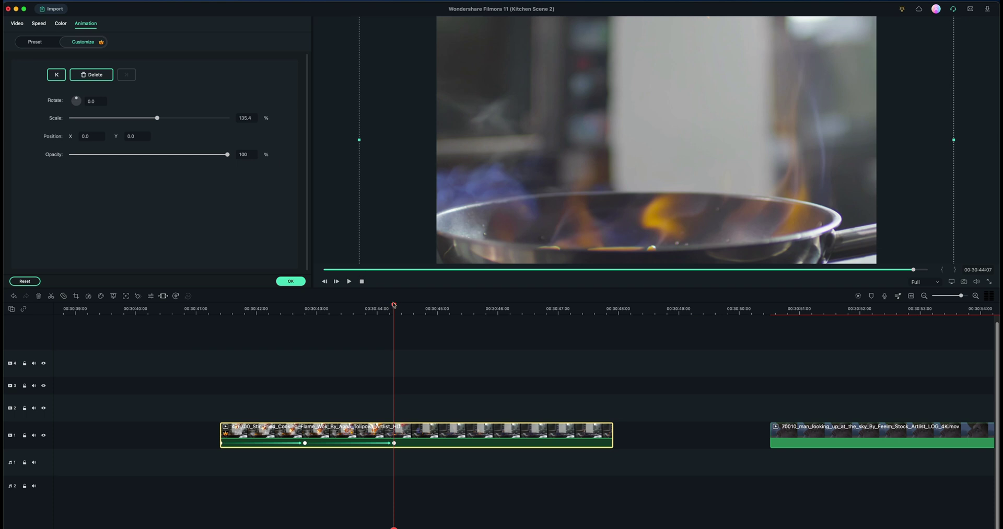
pyautogui.moveTo(394, 304); pyautogui.dragTo(496, 304)
pyautogui.moveTo(157, 118); pyautogui.dragTo(109, 118)
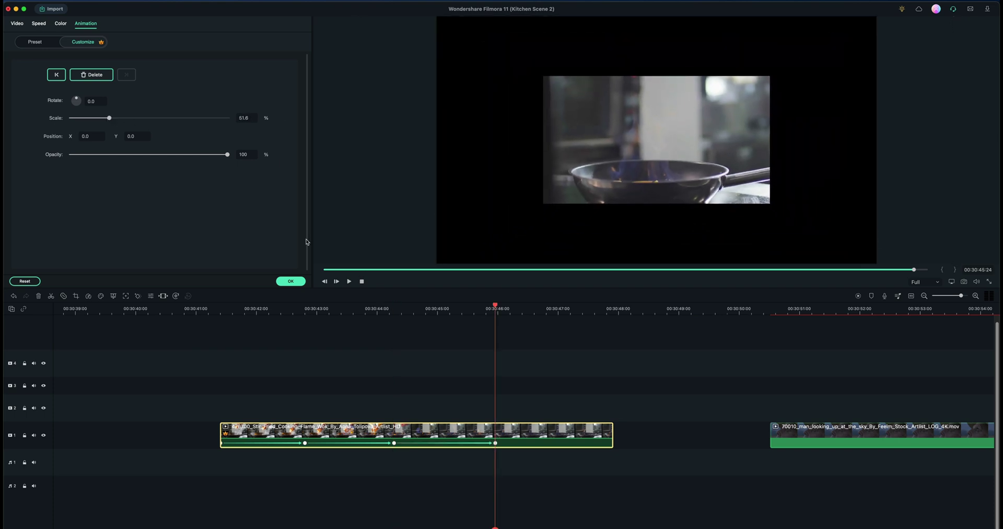
# Step: Play back the zoom-out, move the last keyframe later and keep the middle at 00:30:44:07
pyautogui.moveTo(496, 307); pyautogui.dragTo(231, 305)
pyautogui.press('space')
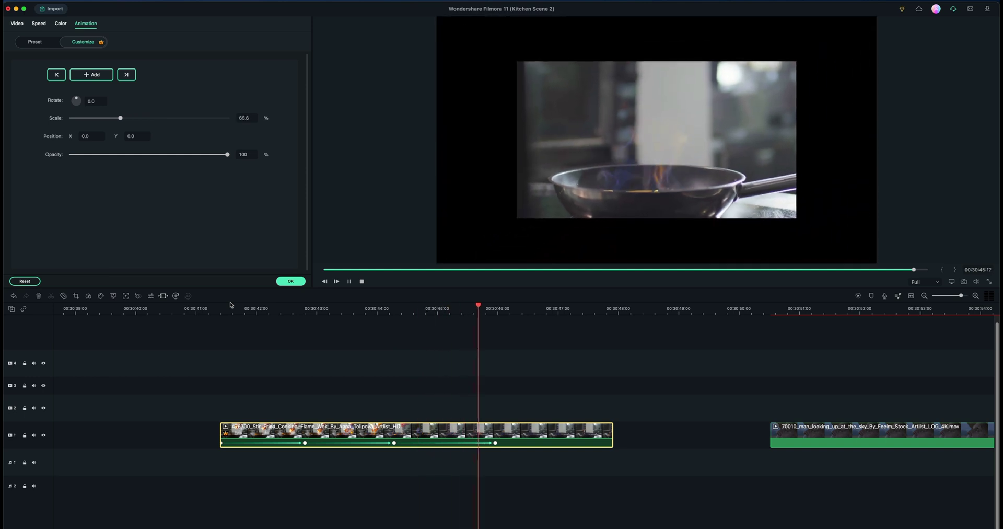
pyautogui.press('space')
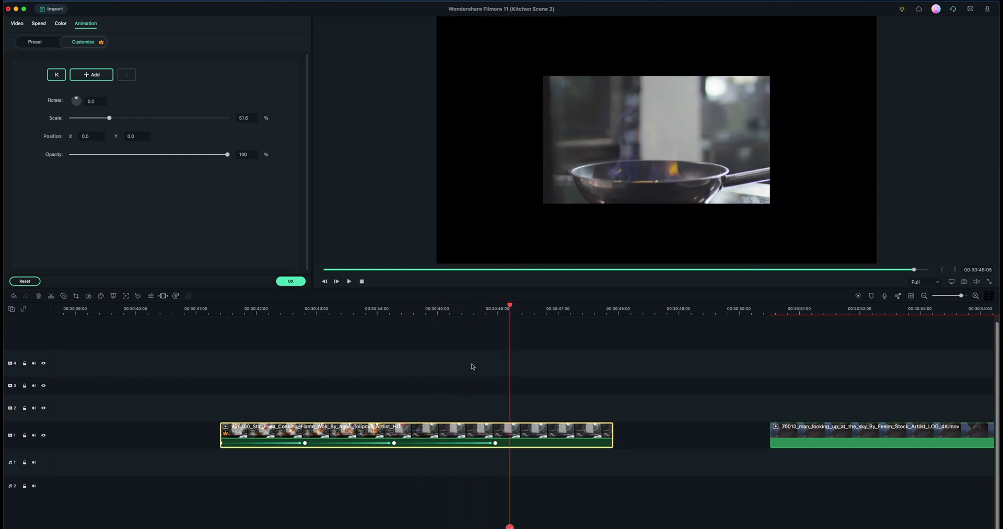
pyautogui.moveTo(495, 443); pyautogui.dragTo(532, 442)
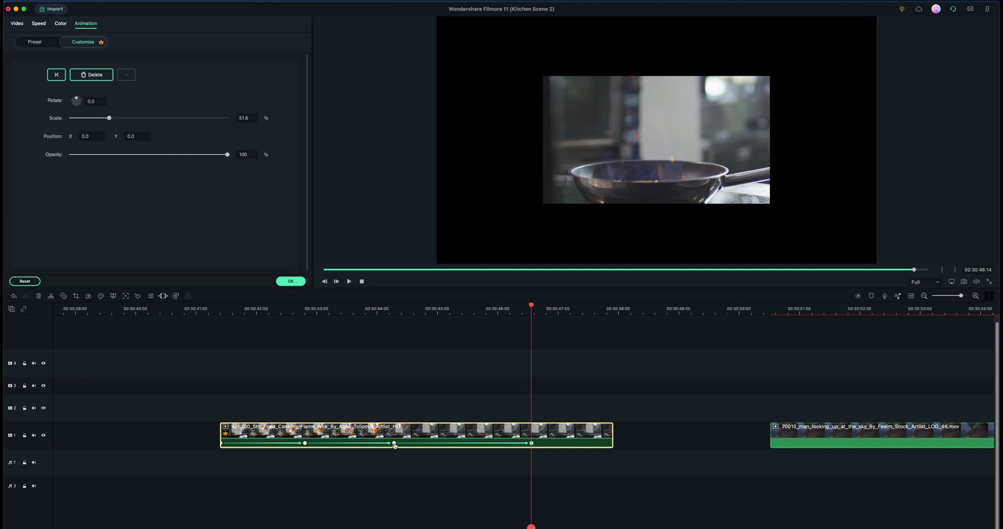
pyautogui.moveTo(394, 444)
pyautogui.mouseDown()
pyautogui.moveTo(446, 449)
pyautogui.moveTo(410, 443)
pyautogui.mouseUp()
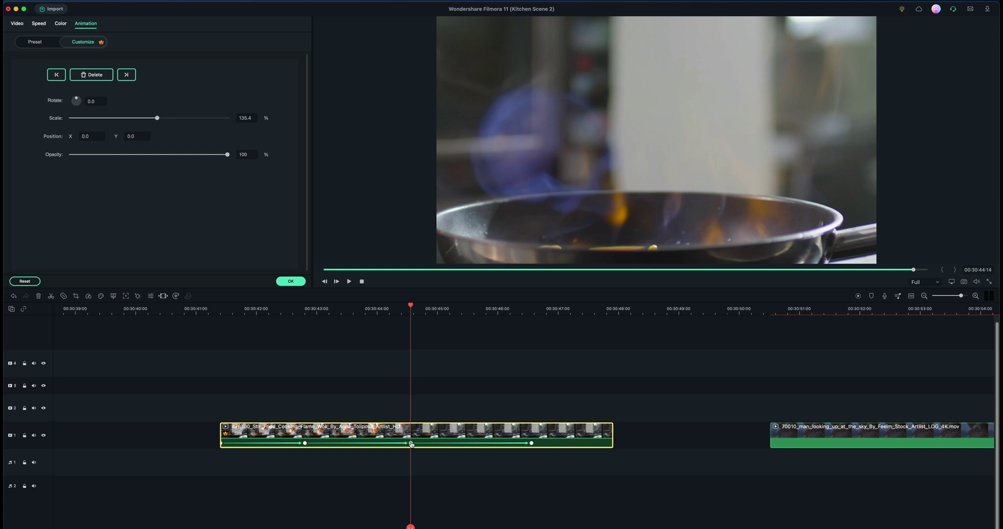
pyautogui.moveTo(411, 444)
pyautogui.mouseDown()
pyautogui.moveTo(376, 443)
pyautogui.moveTo(394, 443)
pyautogui.mouseUp()
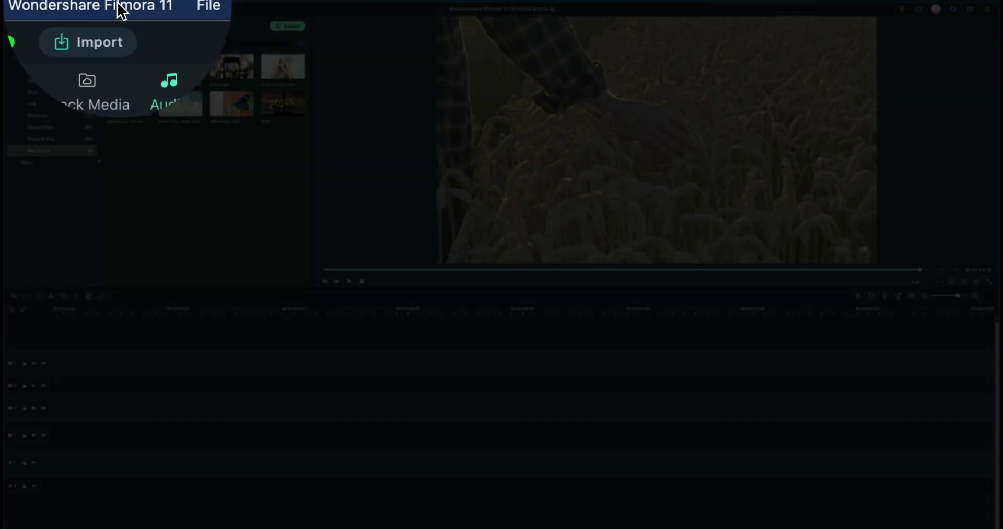
# Step: Open Keyboard Shortcuts from the Filmora app menu and scroll through the categories
pyautogui.click(118, 6)
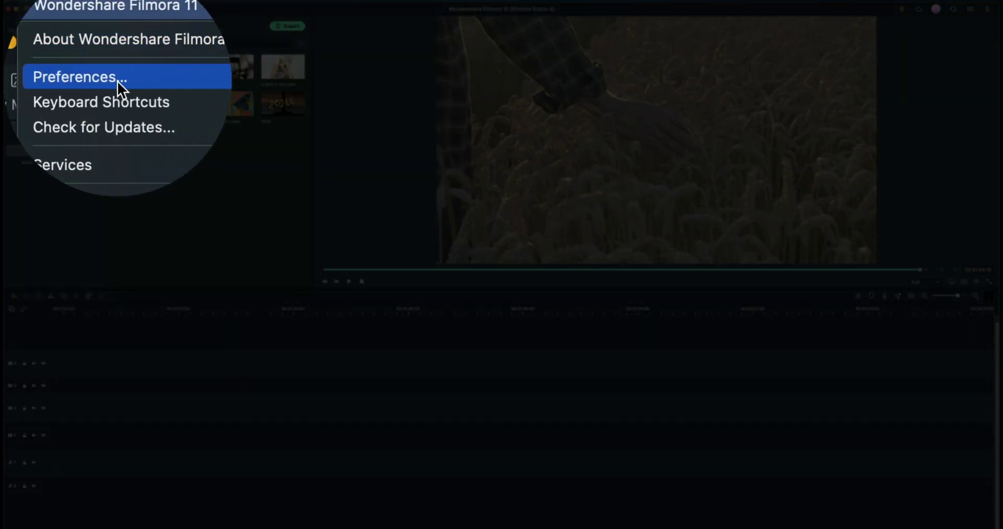
pyautogui.click(91, 102)
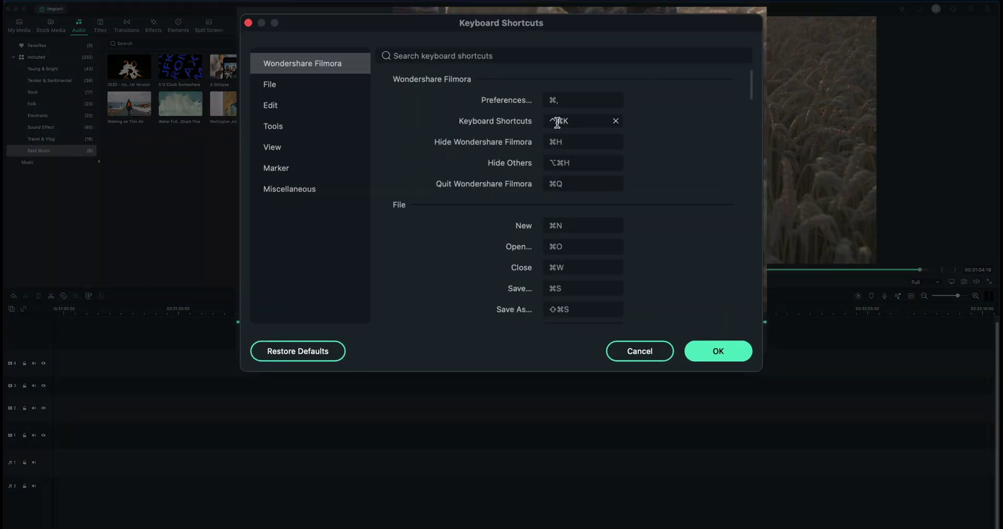
pyautogui.scroll(-10, 538, 157)
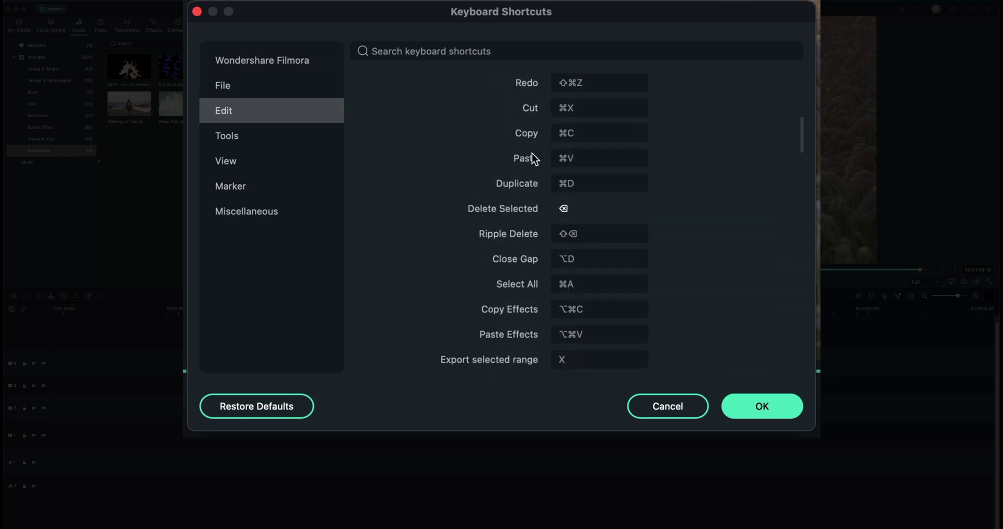
pyautogui.scroll(-15, 532, 153)
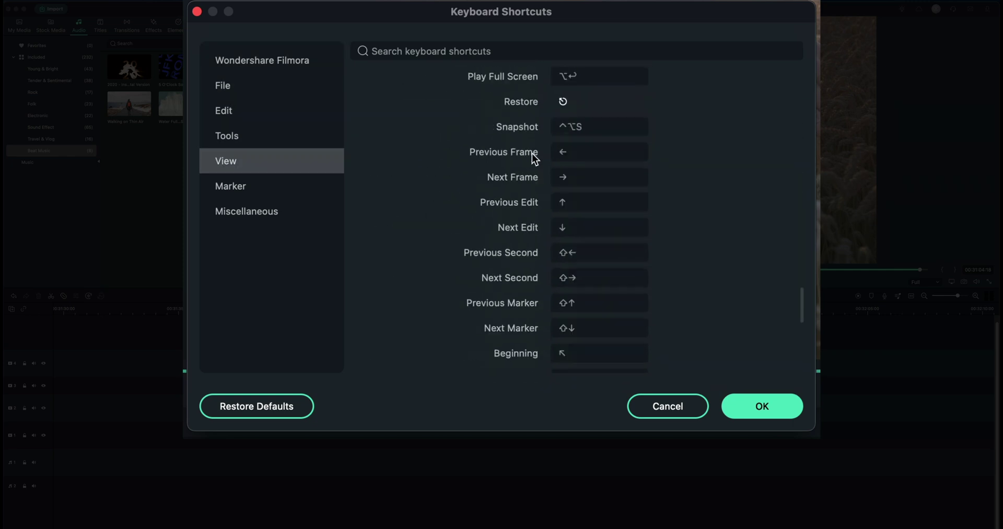
pyautogui.scroll(-10, 532, 153)
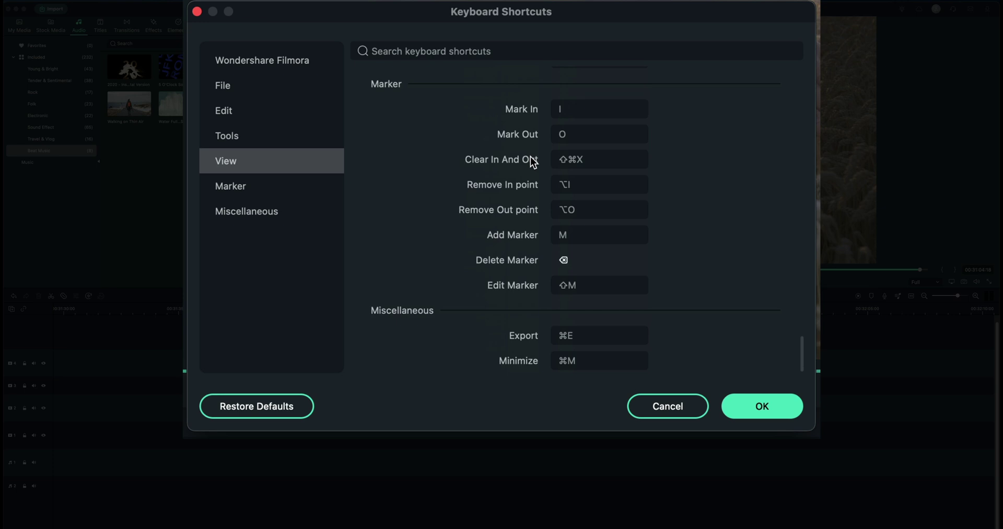
pyautogui.scroll(10, 531, 157)
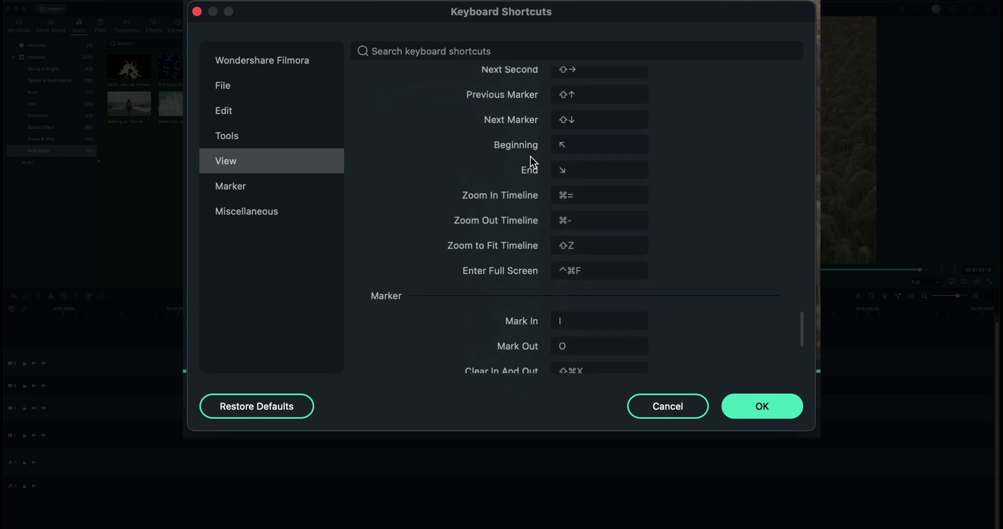
pyautogui.scroll(20, 531, 161)
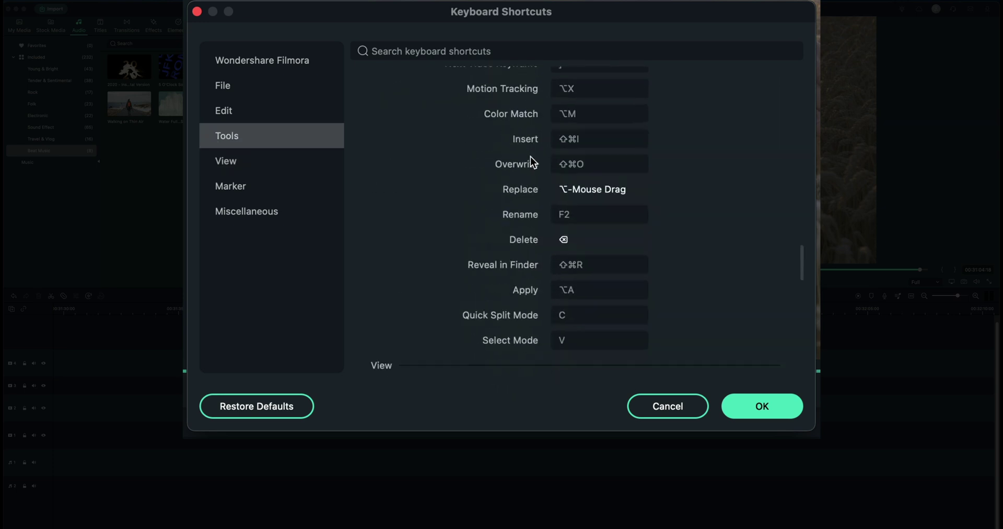
pyautogui.scroll(3, 531, 156)
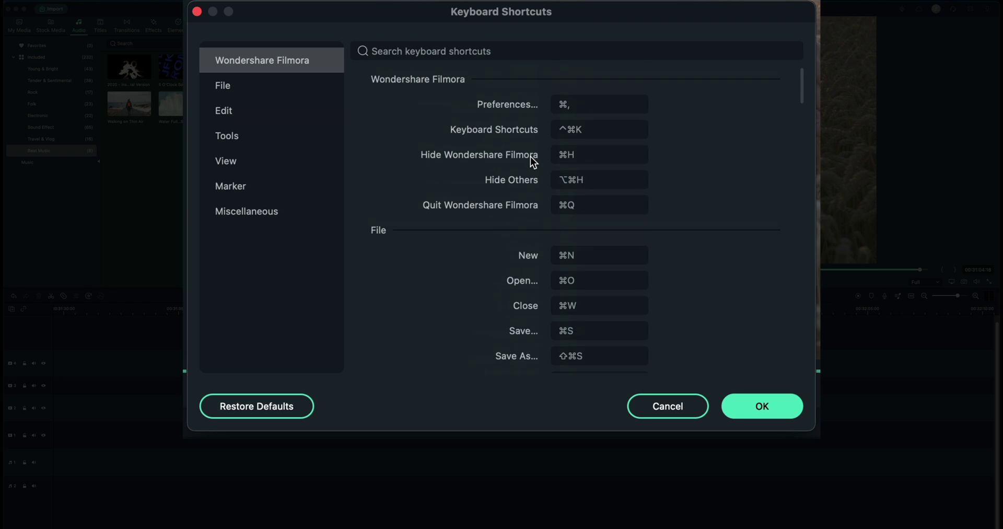
# Step: In the Edit shortcuts, re-record Cut as ⌘B, then set it back to ⌘X
pyautogui.click(236, 109)
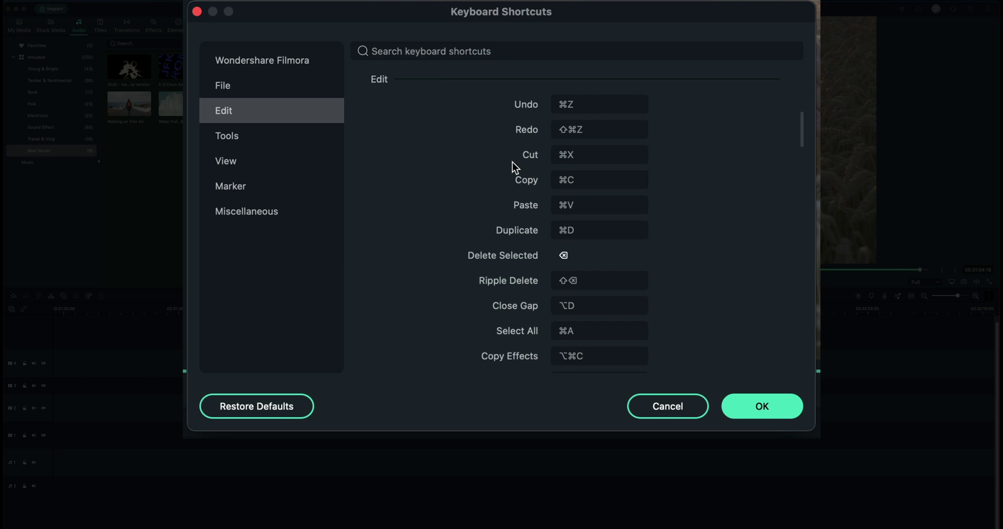
pyautogui.moveTo(560, 162)
pyautogui.click(582, 157)
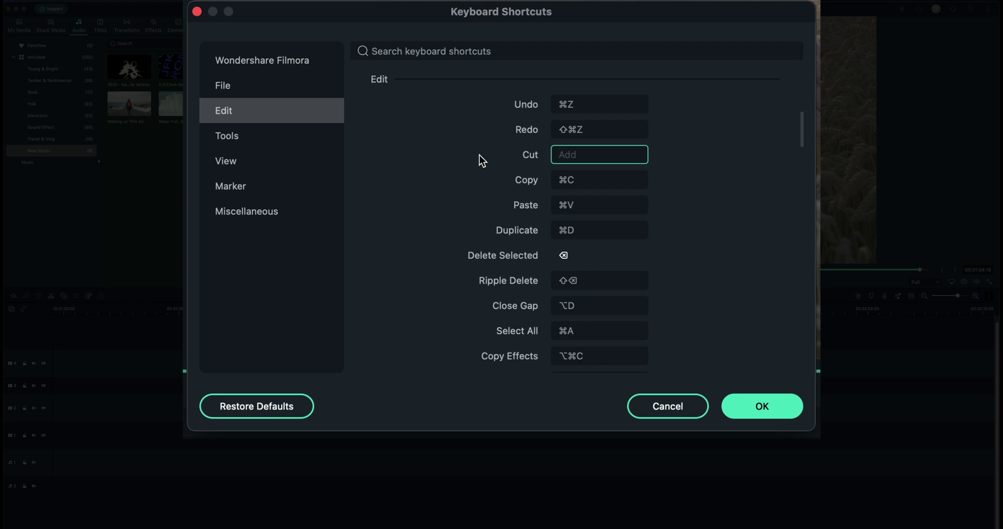
pyautogui.press('super+b')
pyautogui.moveTo(581, 155); pyautogui.dragTo(546, 155)
pyautogui.press('super+x')
pyautogui.click(496, 165)
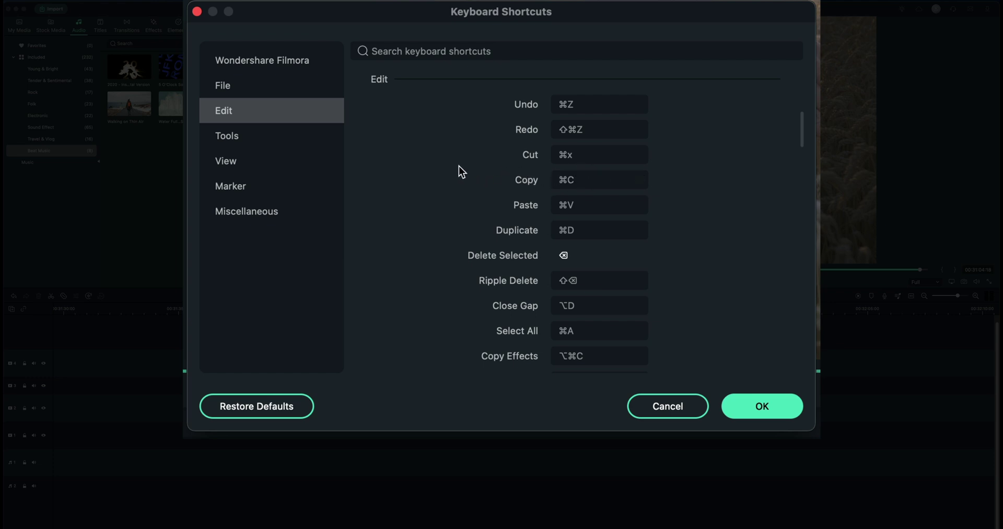
# Step: Browse the Tools shortcuts, then scroll back through the Edit shortcuts
pyautogui.click(249, 137)
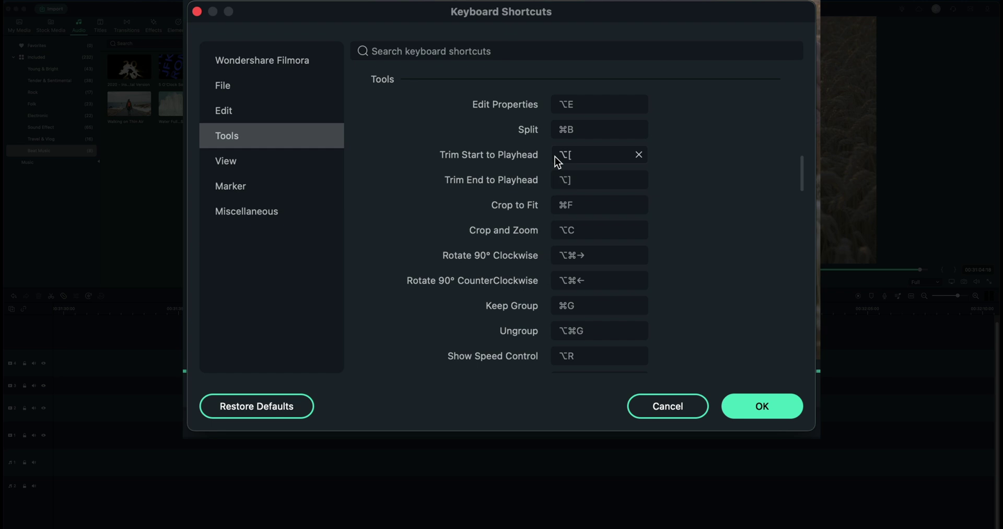
pyautogui.scroll(-5, 557, 159)
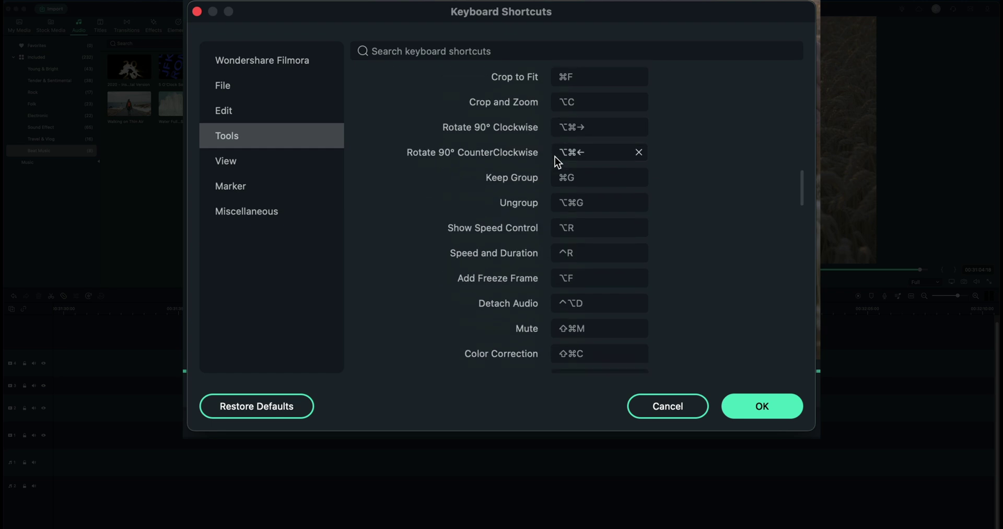
pyautogui.scroll(-10, 570, 168)
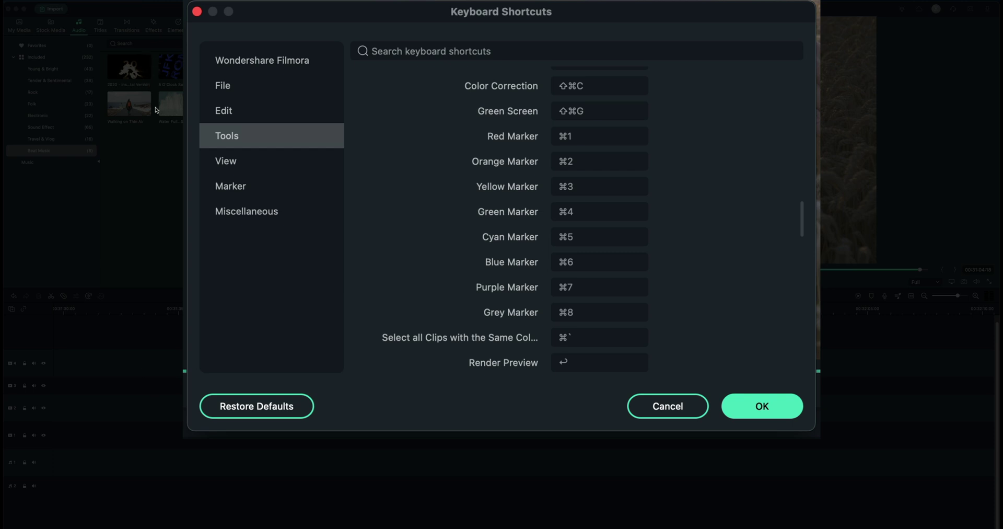
pyautogui.click(256, 111)
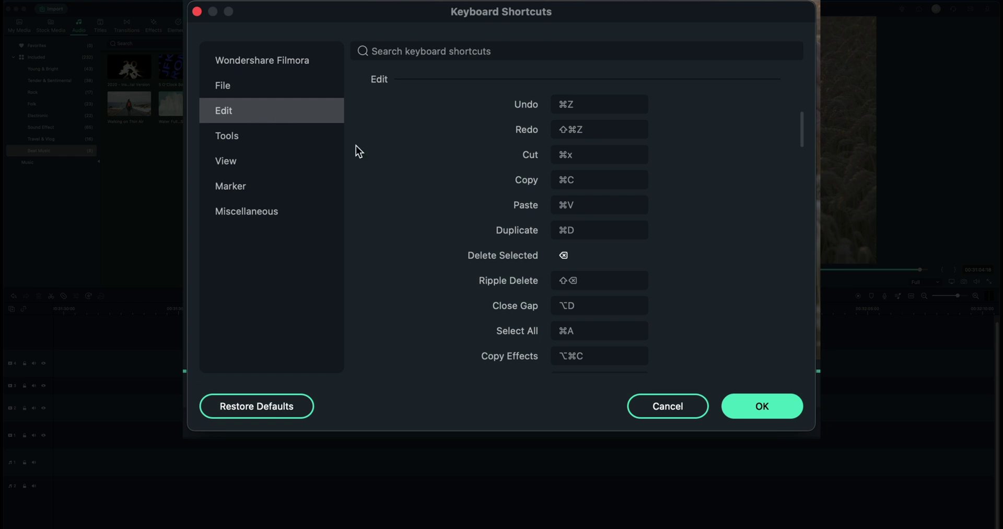
pyautogui.scroll(10, 535, 196)
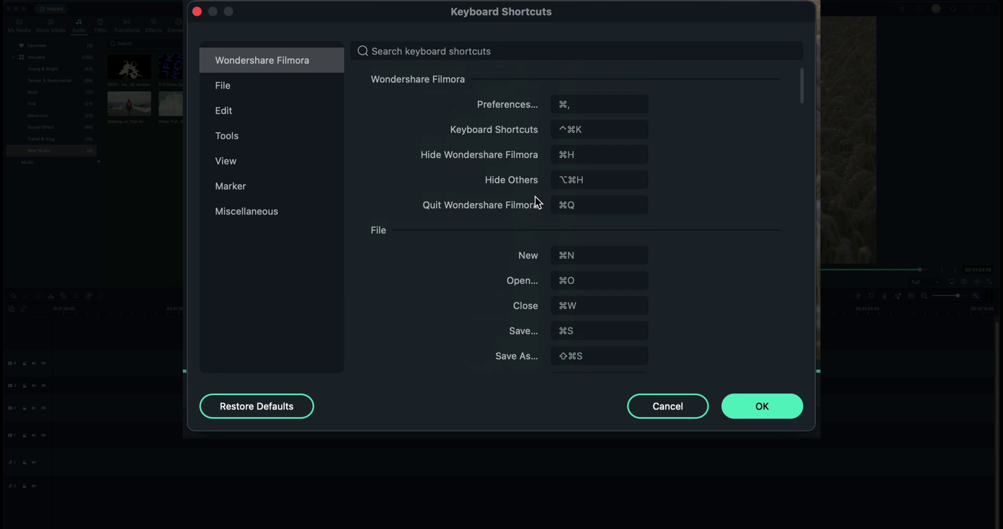
pyautogui.scroll(-5, 564, 198)
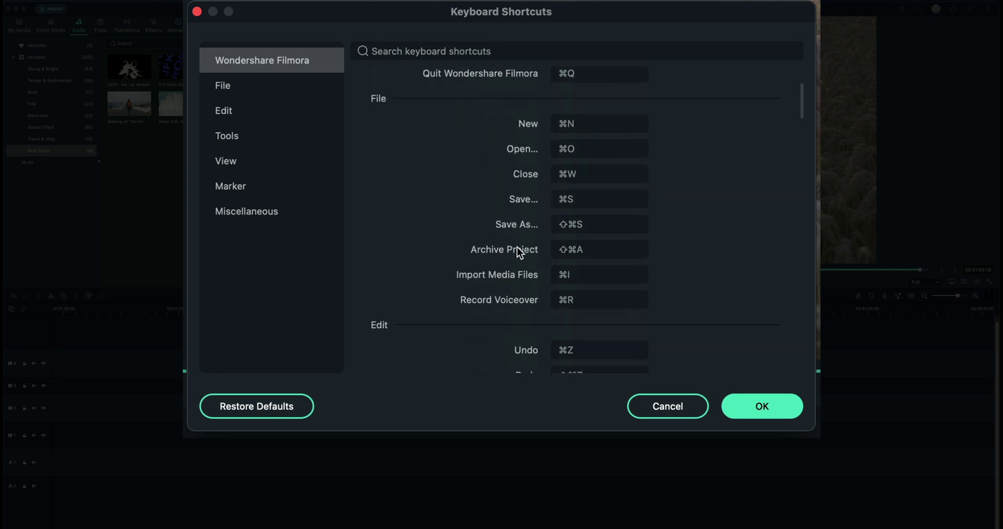
pyautogui.scroll(-2, 563, 230)
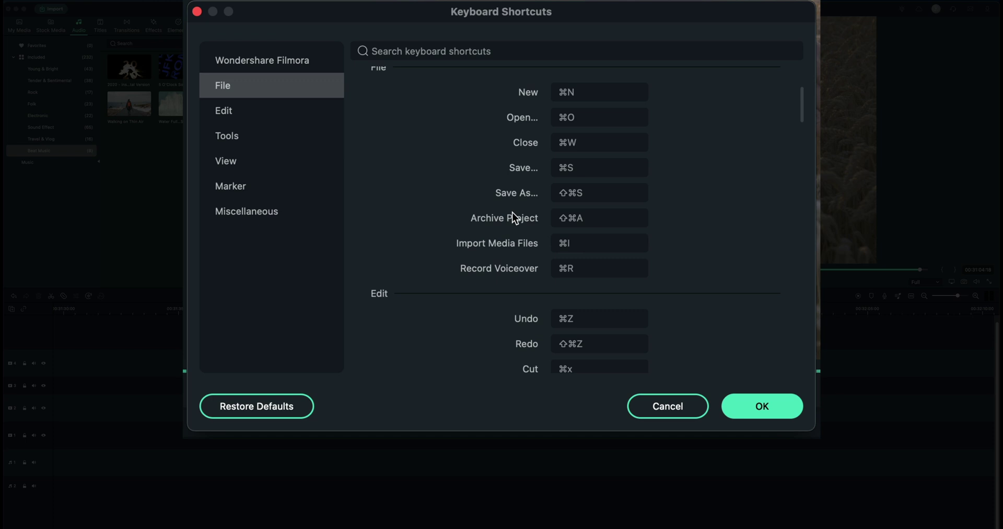
# Step: Confirm the shortcut changes with OK and reopen Keyboard Shortcuts from the app menu
pyautogui.moveTo(426, 13); pyautogui.dragTo(431, 25)
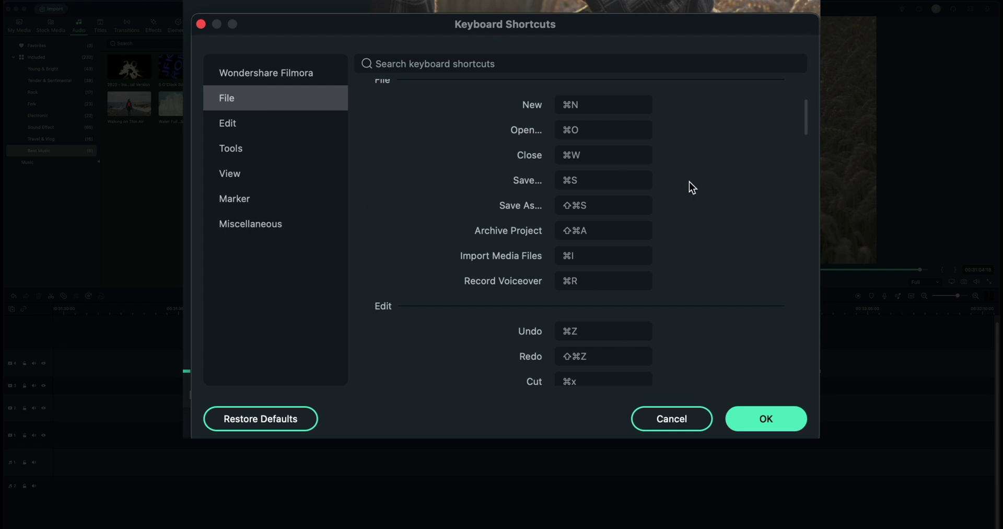
pyautogui.click(759, 421)
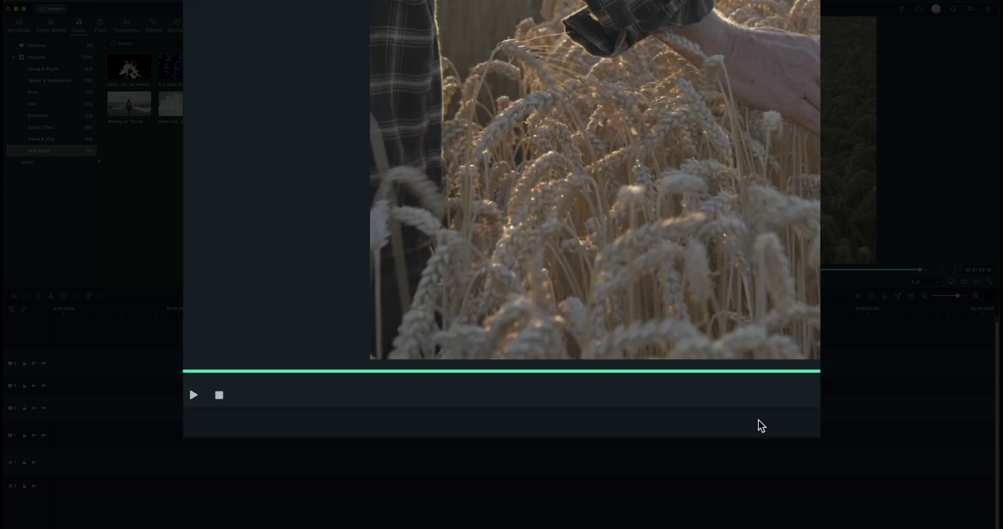
pyautogui.click(47, 1)
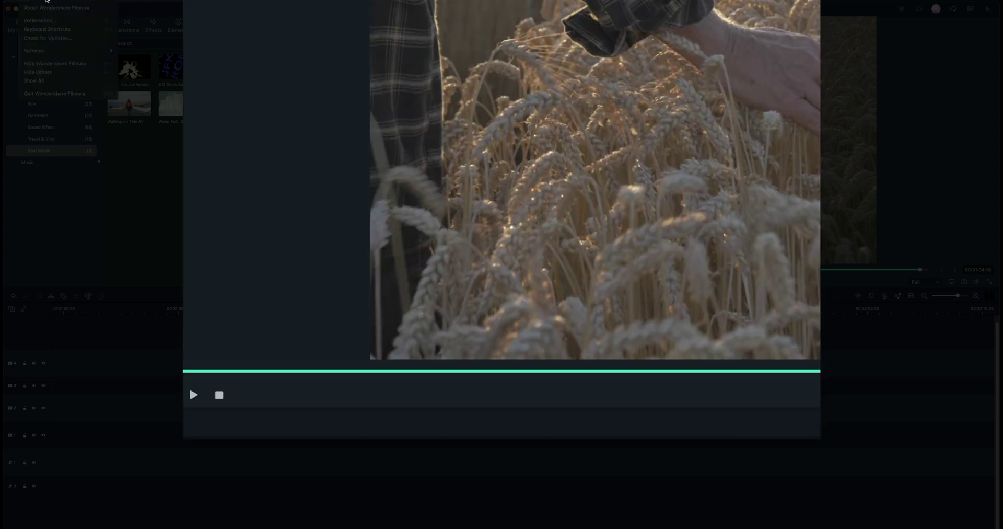
pyautogui.click(47, 29)
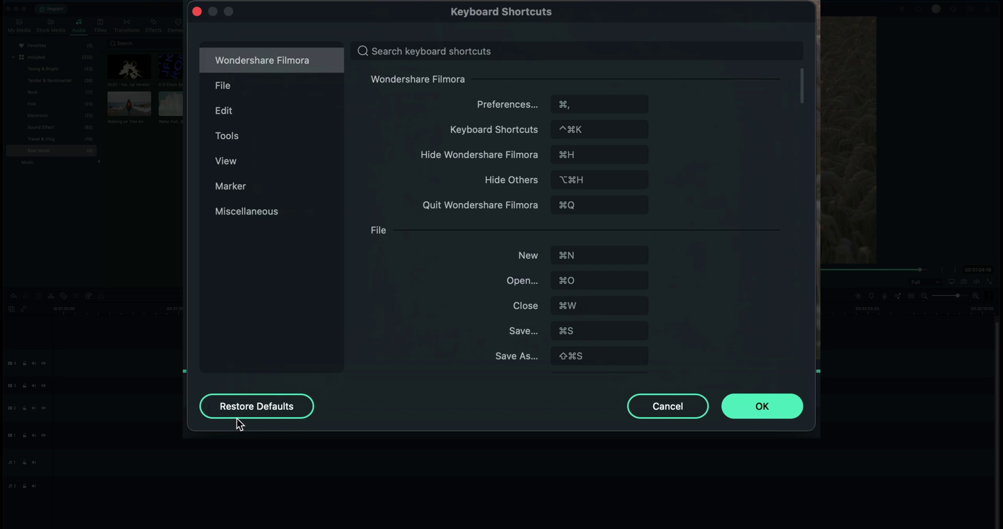
# Step: Search the shortcuts for 'trim', then replace the search with 'split'
pyautogui.click(408, 47)
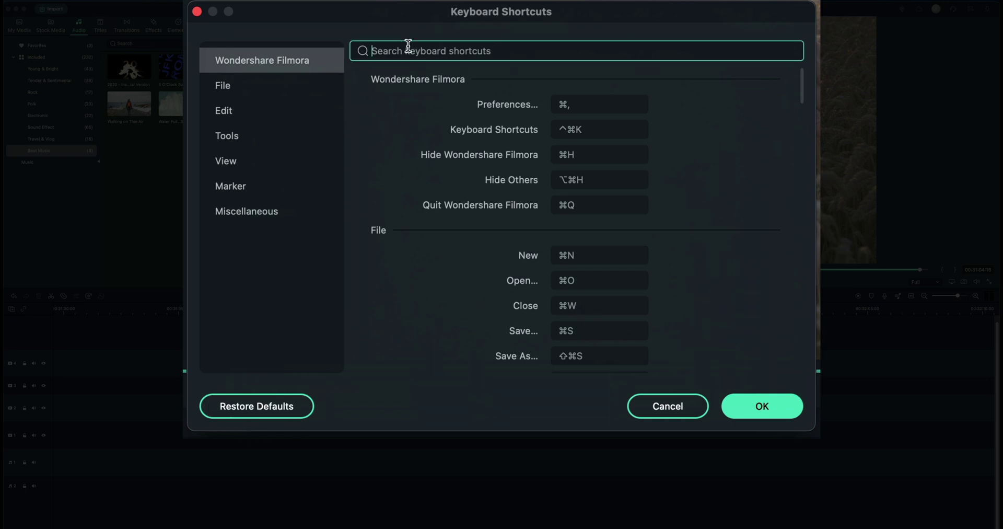
pyautogui.write('trim')
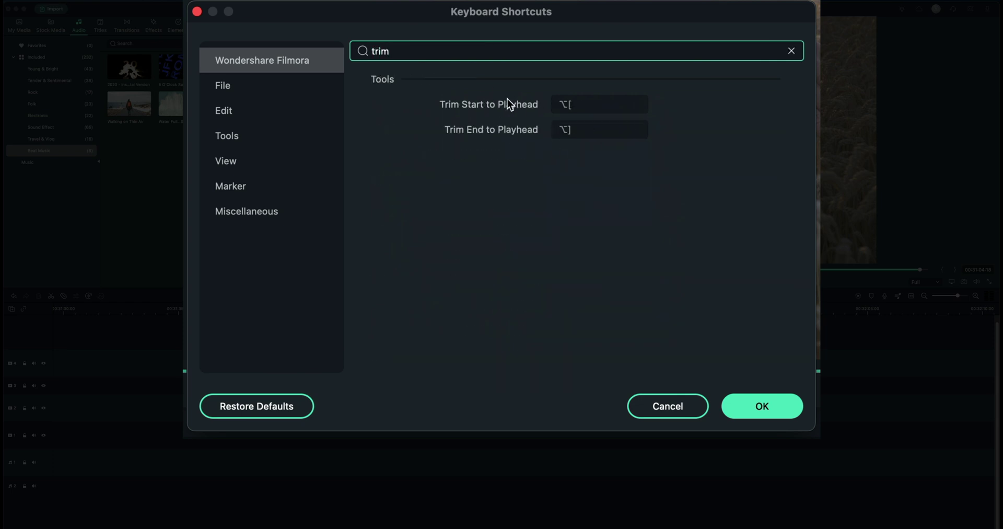
pyautogui.moveTo(410, 50); pyautogui.dragTo(347, 48)
pyautogui.write('split')
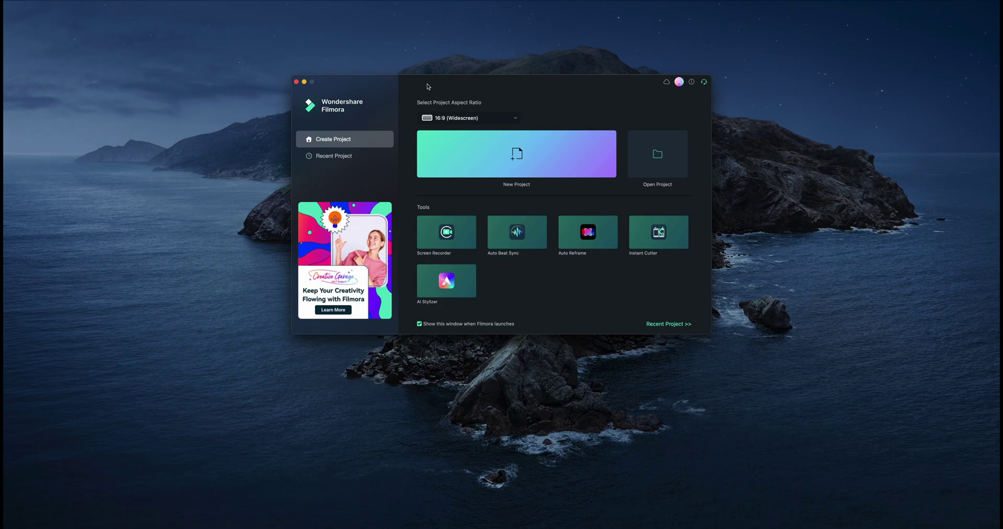
pyautogui.moveTo(428, 86); pyautogui.dragTo(426, 117)
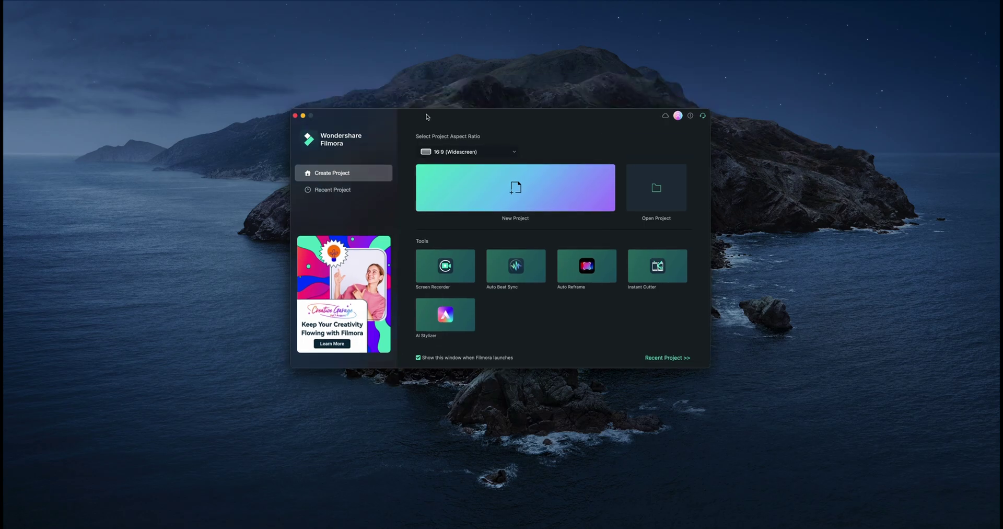
# Step: Launch Auto Beat Sync and import the ten chef clips from Sample Footage
pyautogui.click(513, 268)
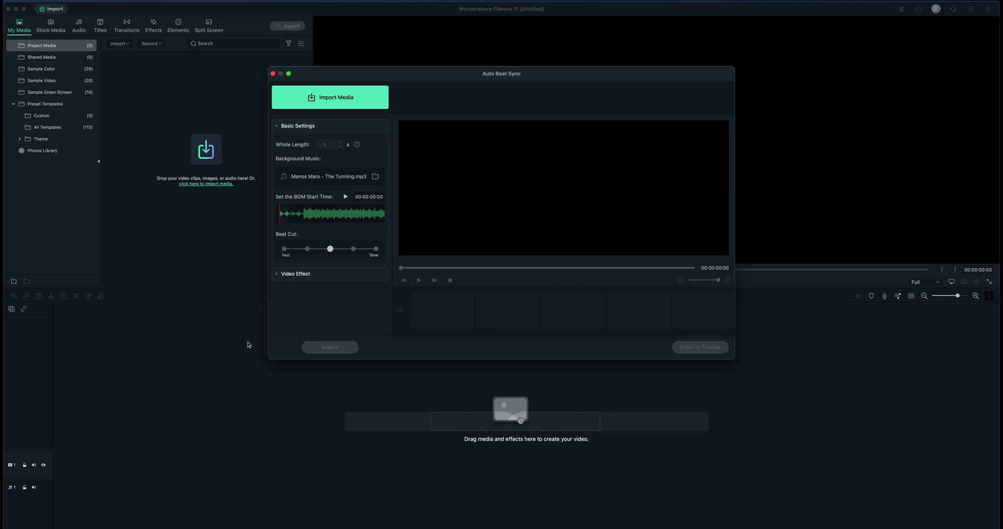
pyautogui.moveTo(440, 77); pyautogui.dragTo(445, 97)
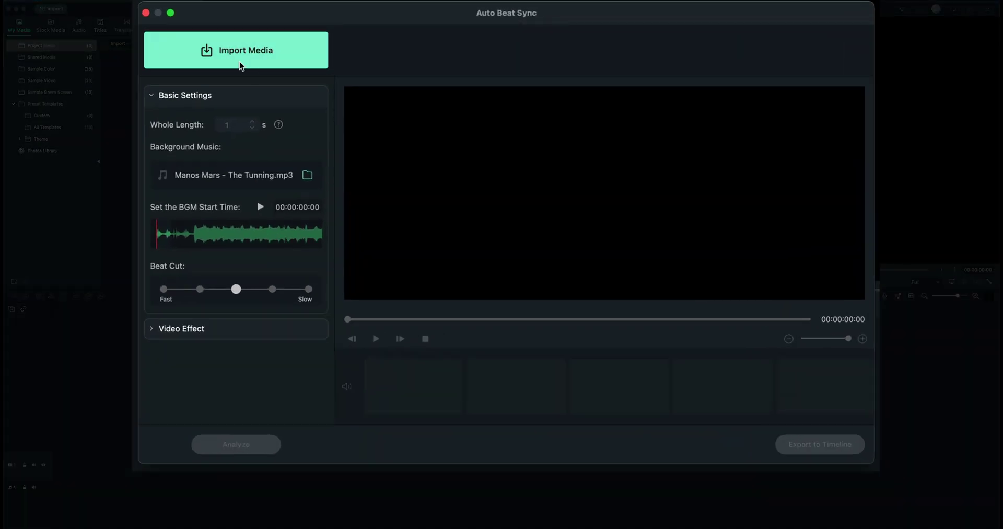
pyautogui.click(225, 53)
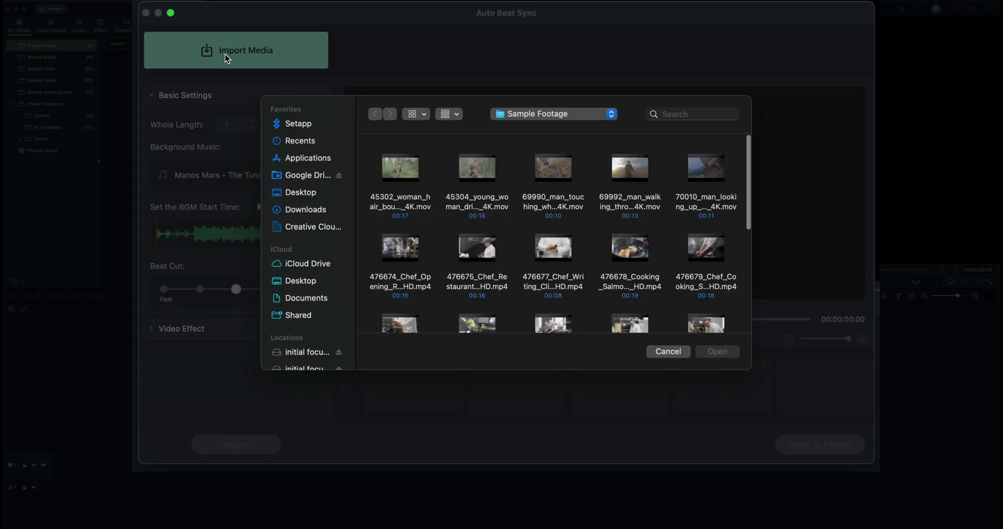
pyautogui.scroll(-1, 525, 248)
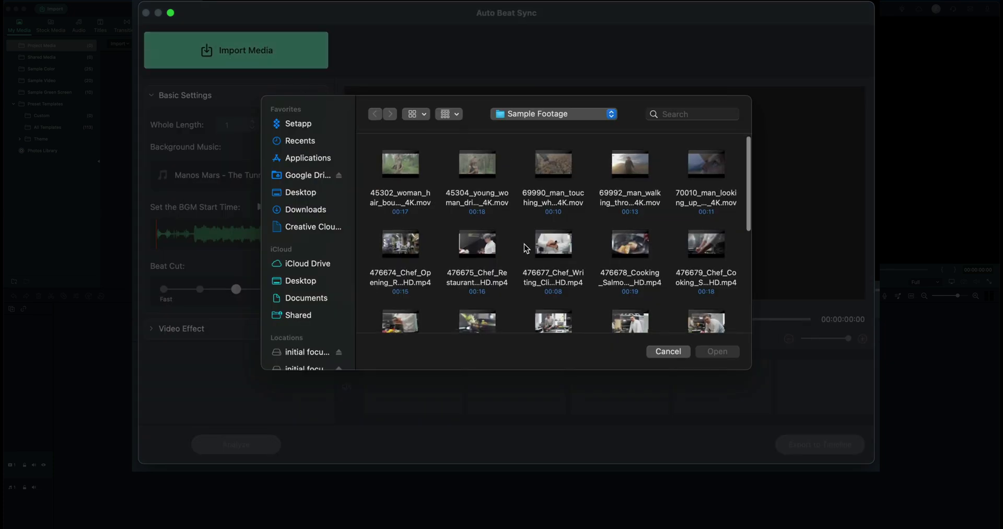
pyautogui.scroll(-3, 526, 248)
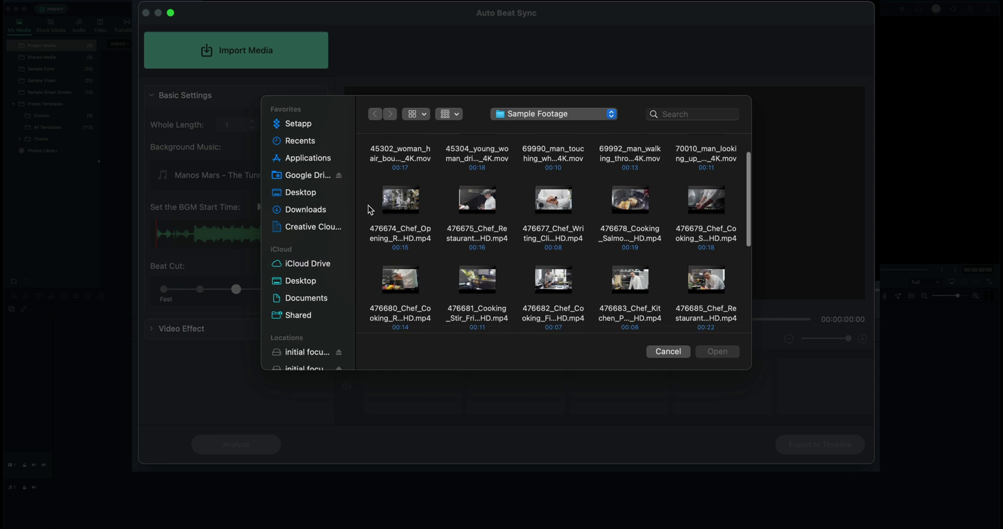
pyautogui.moveTo(369, 203); pyautogui.dragTo(713, 203)
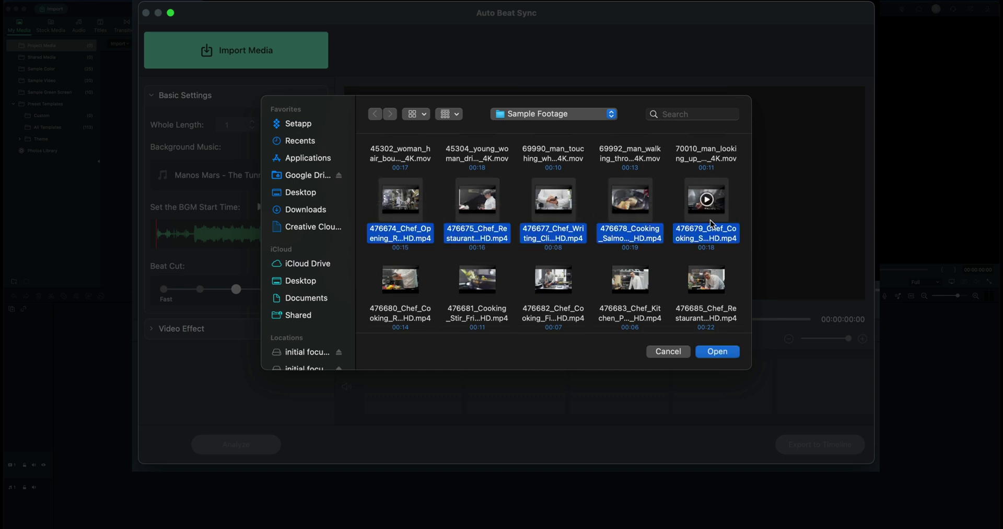
pyautogui.moveTo(729, 280); pyautogui.dragTo(407, 250)
pyautogui.click(719, 352)
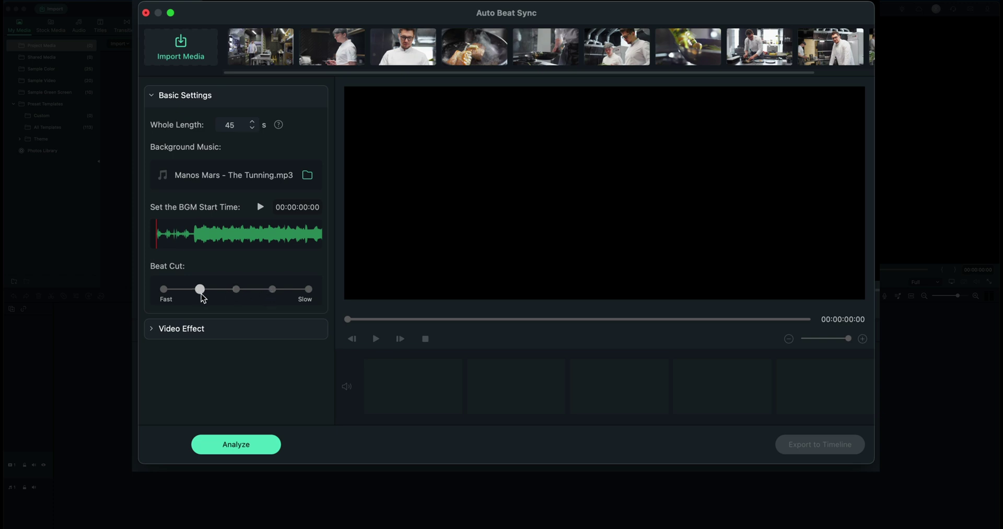
# Step: In Video Effect, keep RGB at None and set Glow to Low Frequency
pyautogui.click(151, 330)
pyautogui.scroll(-3, 226, 334)
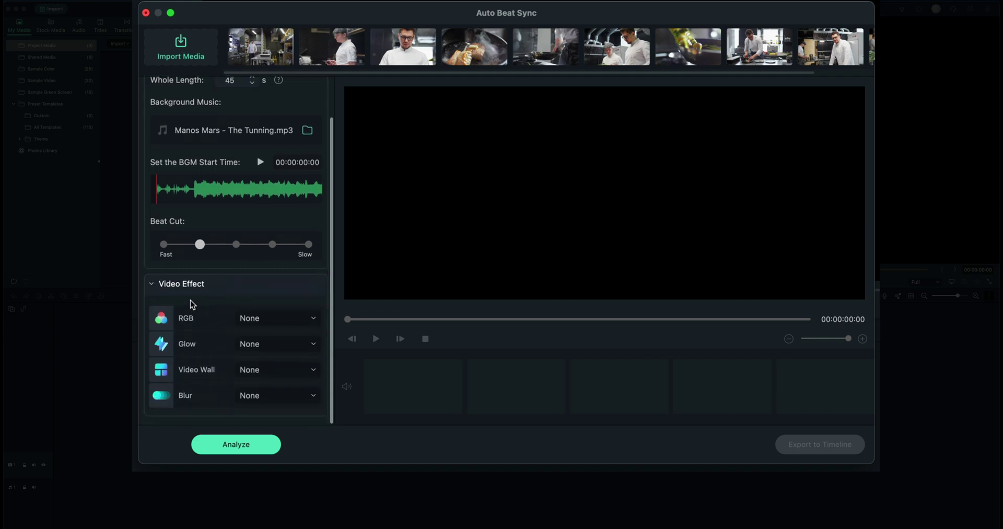
pyautogui.click(269, 320)
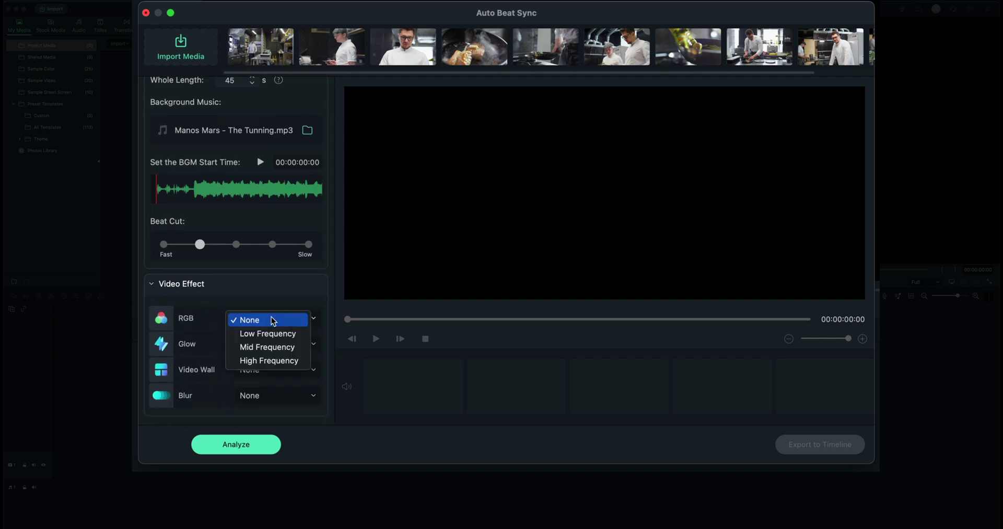
pyautogui.click(214, 321)
pyautogui.click(267, 347)
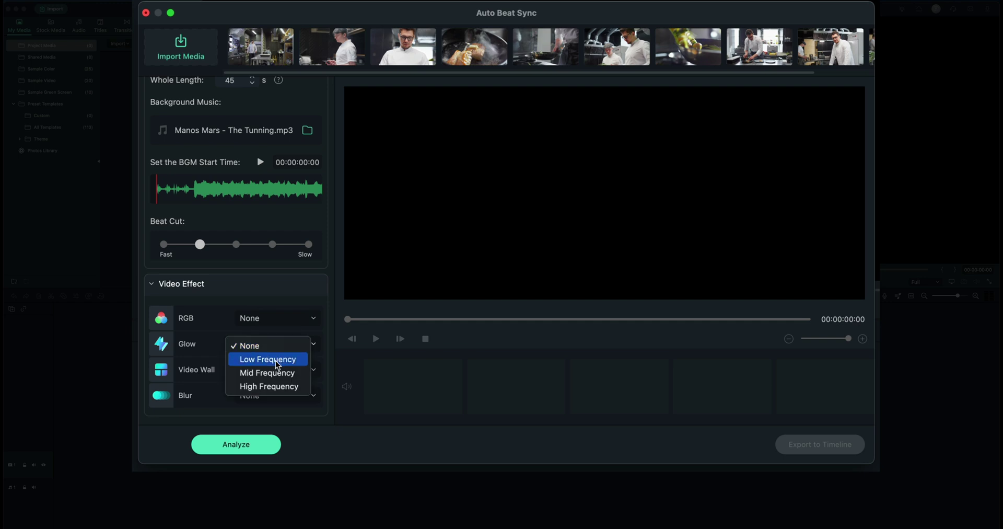
pyautogui.click(278, 361)
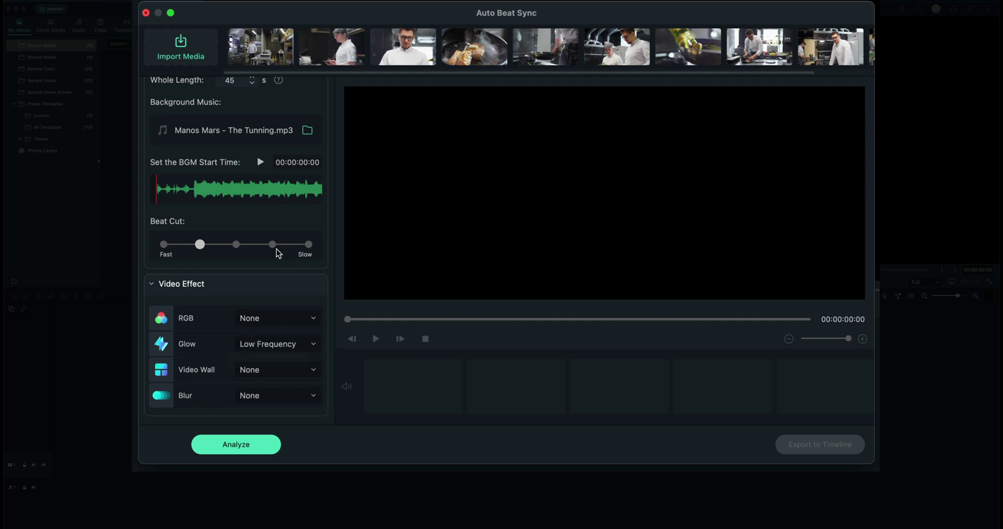
# Step: Run Analyze to build the beat-synced kitchen montage
pyautogui.click(235, 446)
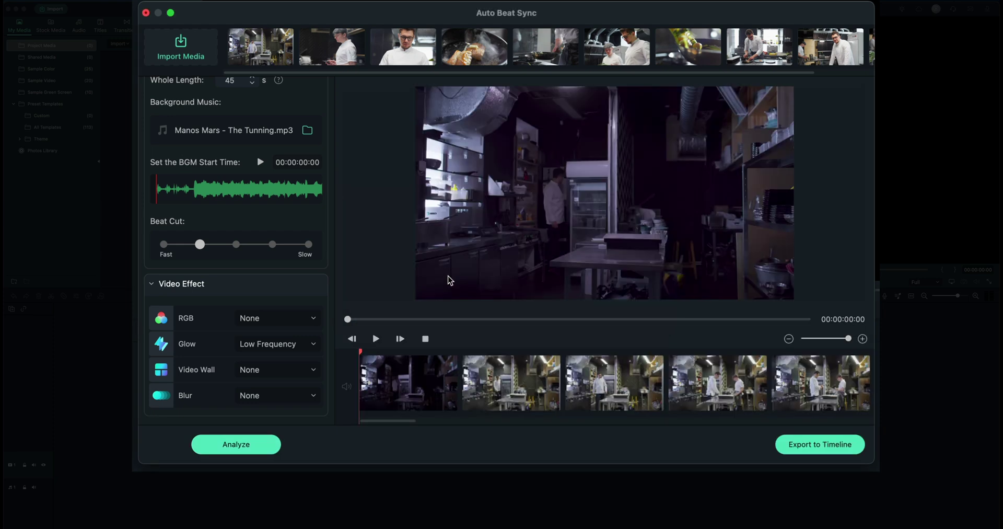
pyautogui.moveTo(404, 423); pyautogui.dragTo(197, 417)
# Step: Play and pause the montage preview, then set Beat Cut to Fast
pyautogui.click(377, 339)
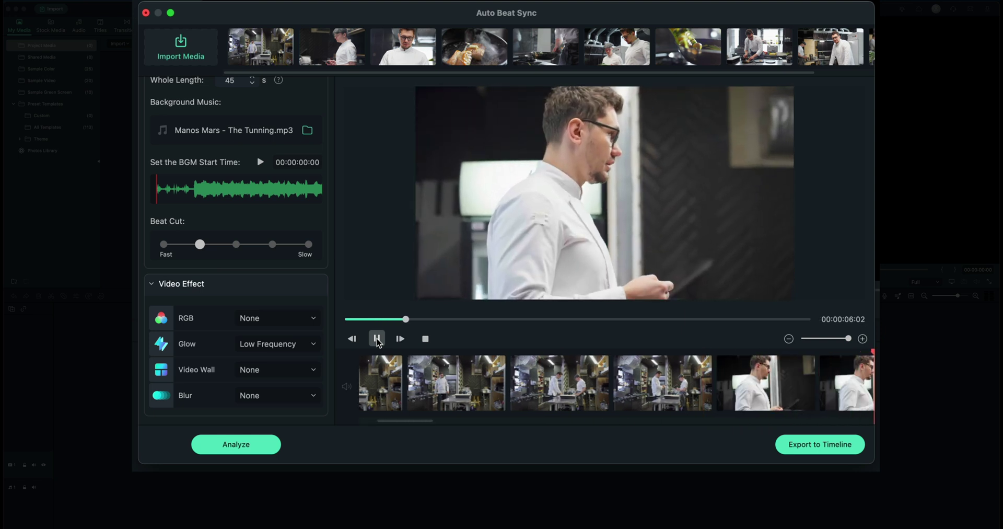
pyautogui.click(376, 339)
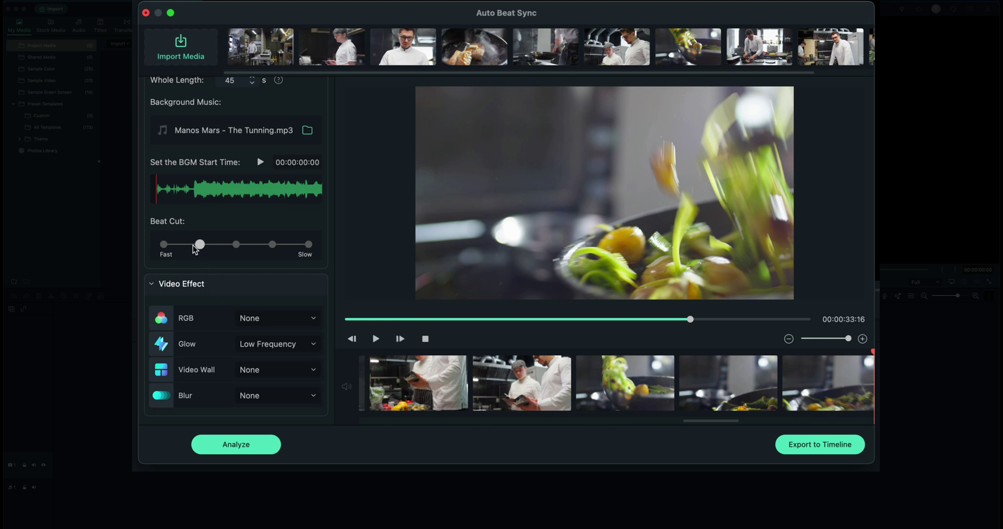
pyautogui.click(163, 245)
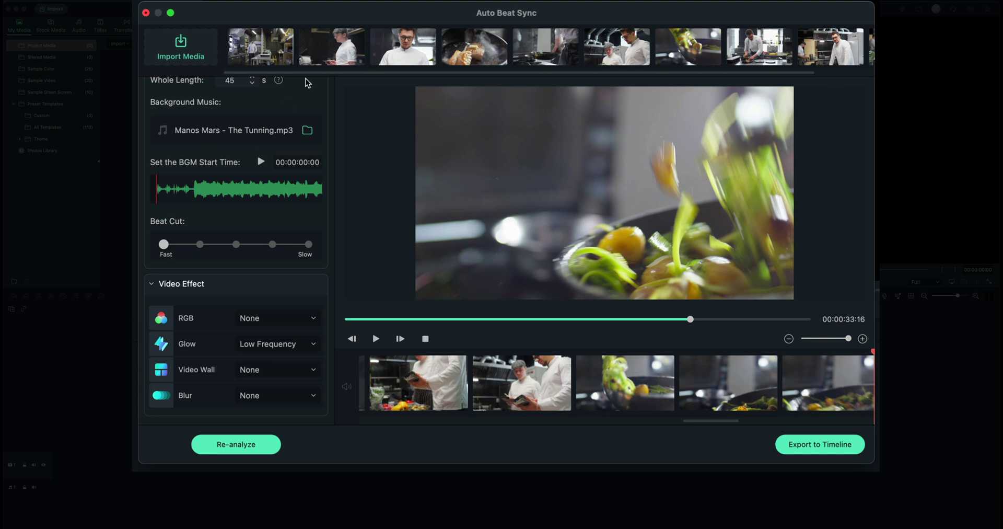
# Step: Remove the first two clips from the start of the montage
pyautogui.moveTo(272, 64)
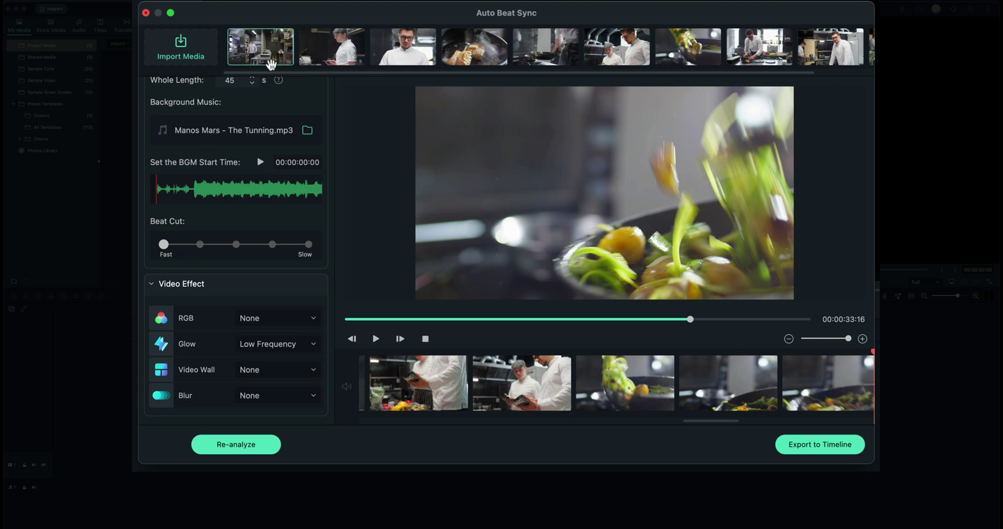
pyautogui.click(287, 38)
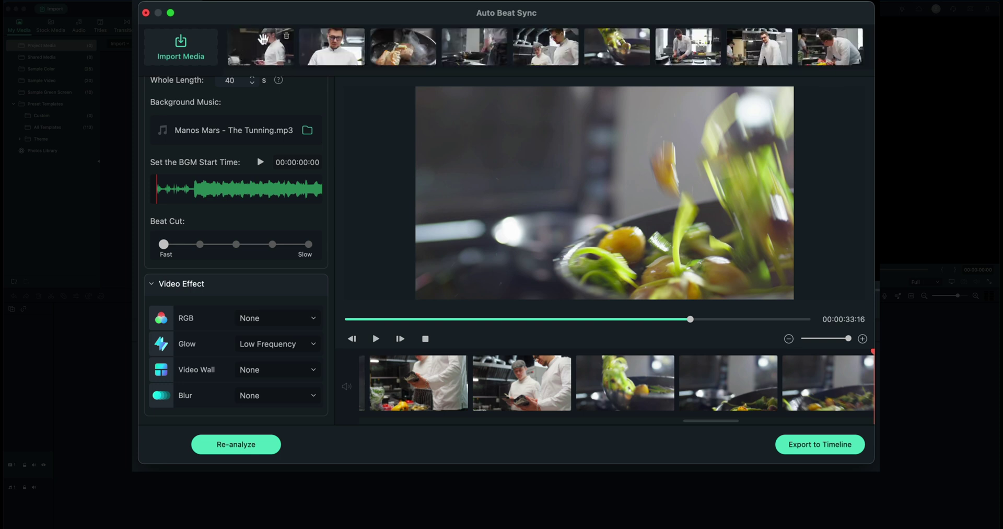
pyautogui.click(287, 37)
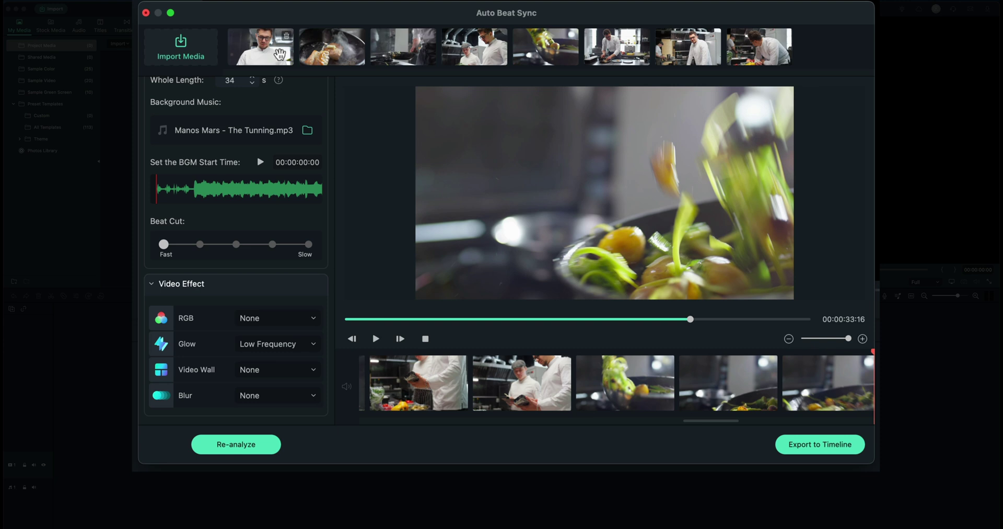
# Step: Import five more chef clips into the montage, bringing Whole Length to 117 s
pyautogui.click(180, 50)
pyautogui.scroll(-5, 629, 237)
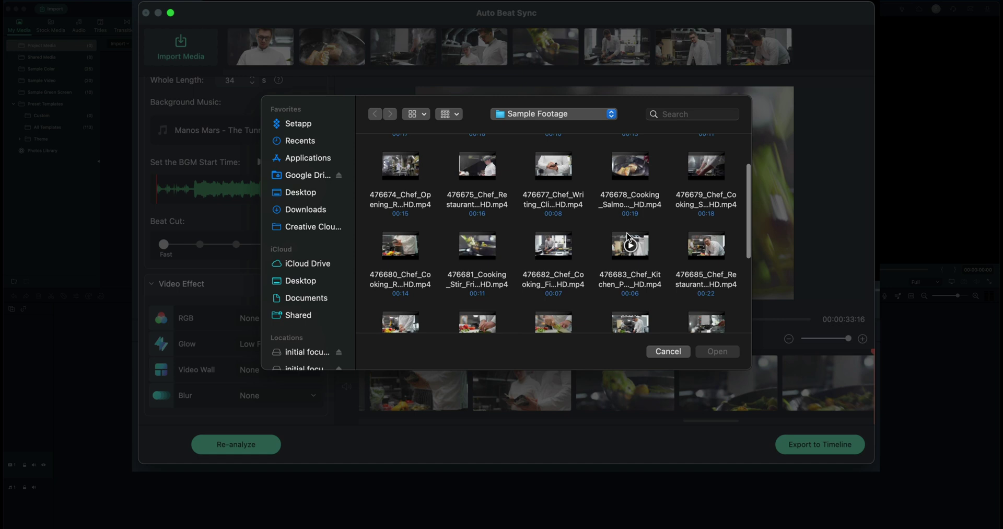
pyautogui.scroll(-2, 629, 237)
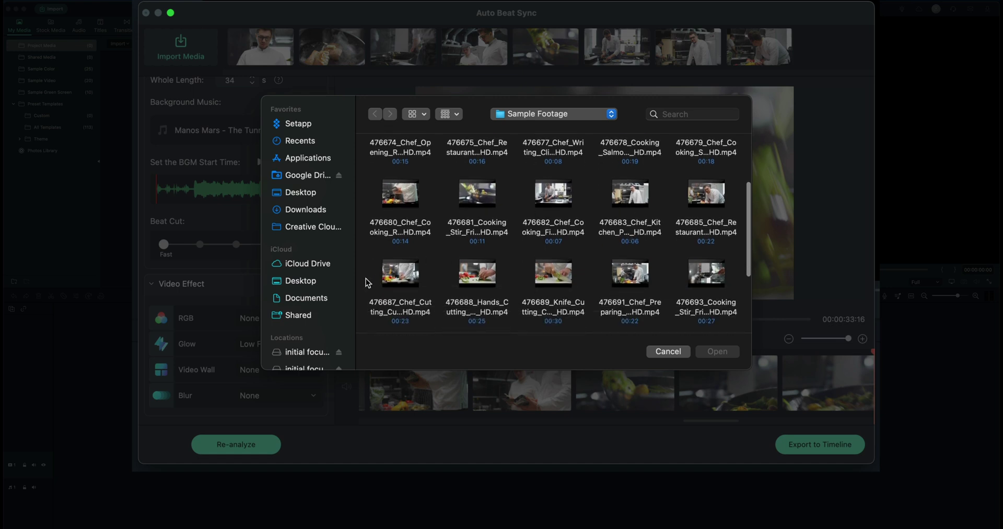
pyautogui.moveTo(428, 280); pyautogui.dragTo(706, 275)
pyautogui.scroll(-3, 706, 276)
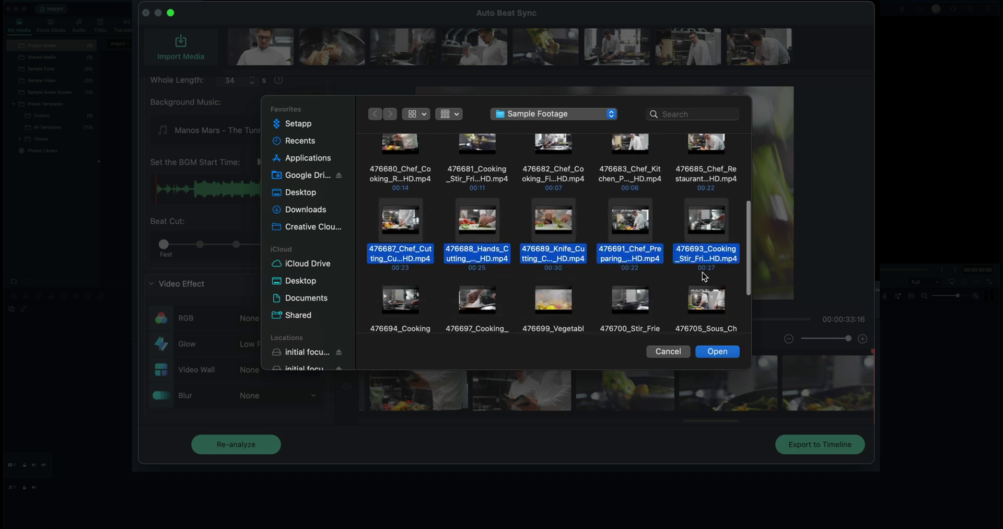
pyautogui.press('Return')
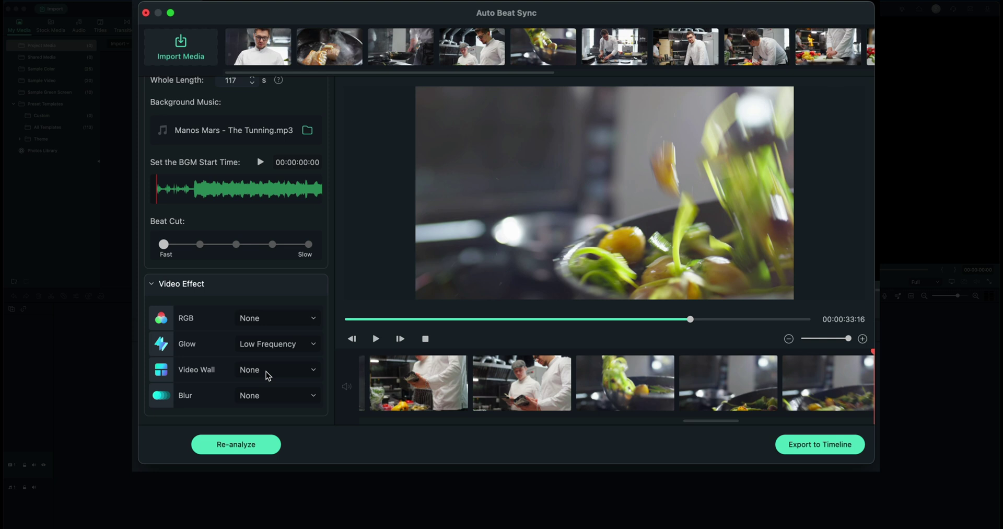
# Step: Set the Glow effect to None and Blur to Low Frequency
pyautogui.click(292, 345)
pyautogui.click(250, 332)
pyautogui.click(259, 401)
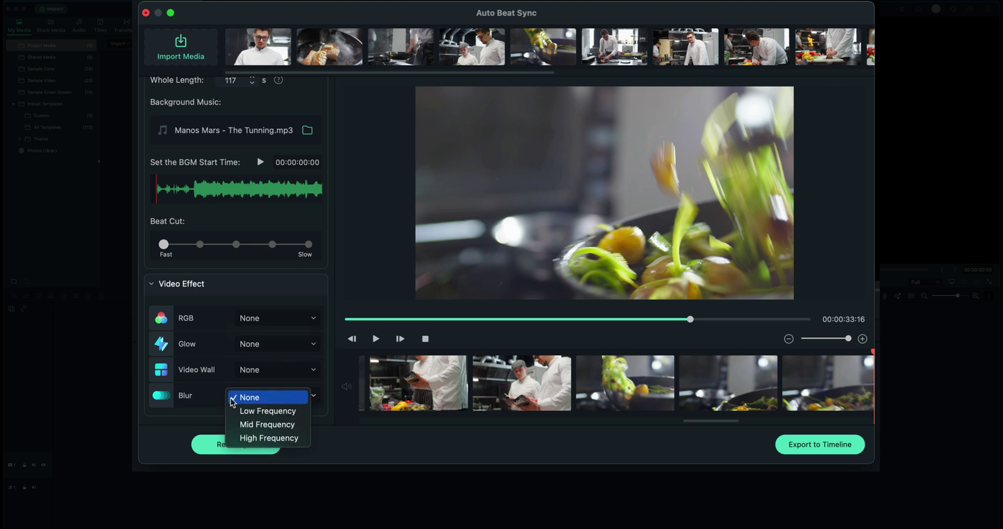
pyautogui.click(256, 411)
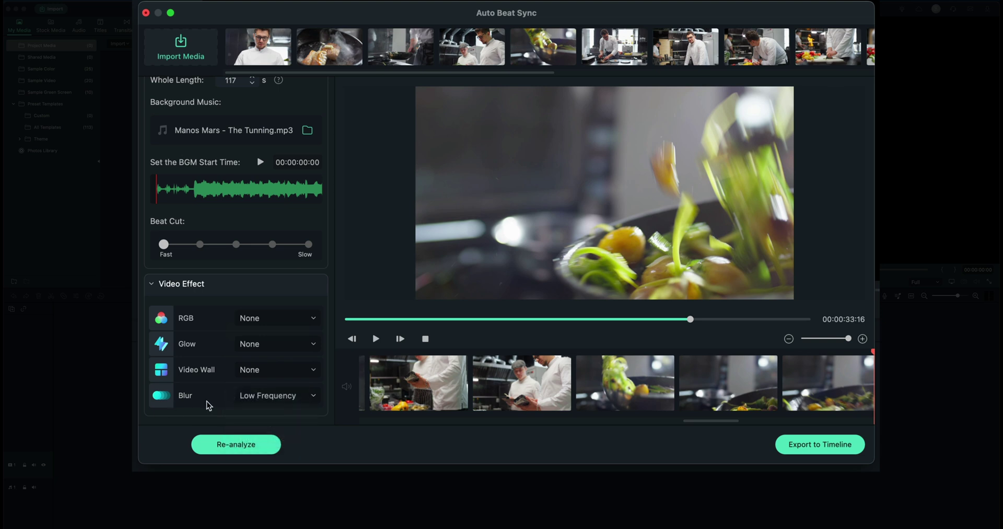
# Step: Re-analyze the montage with the new effects and play the preview
pyautogui.click(236, 445)
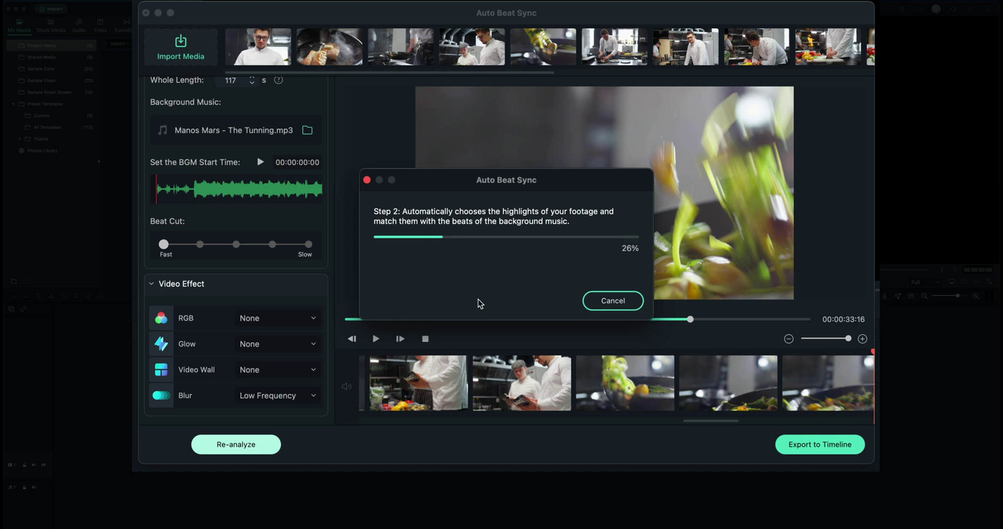
pyautogui.press('Escape')
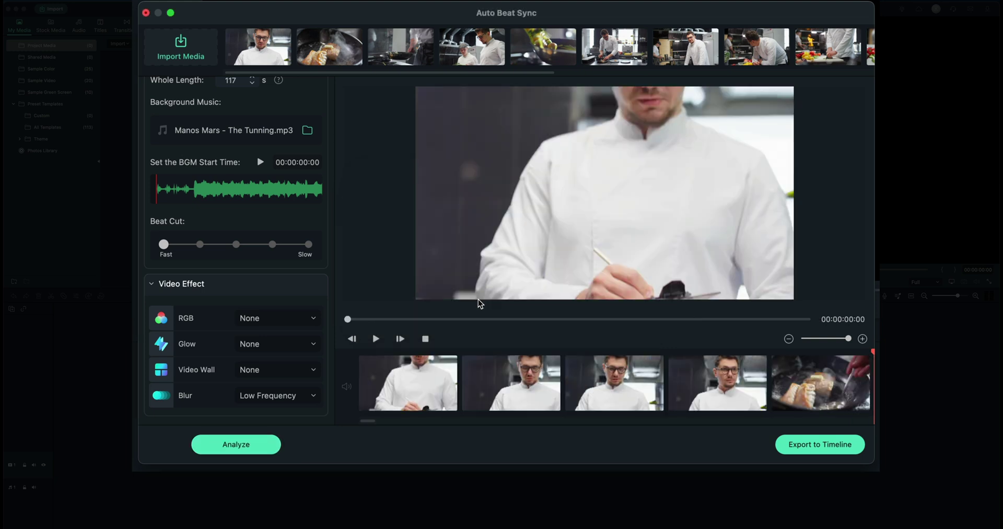
pyautogui.click(375, 340)
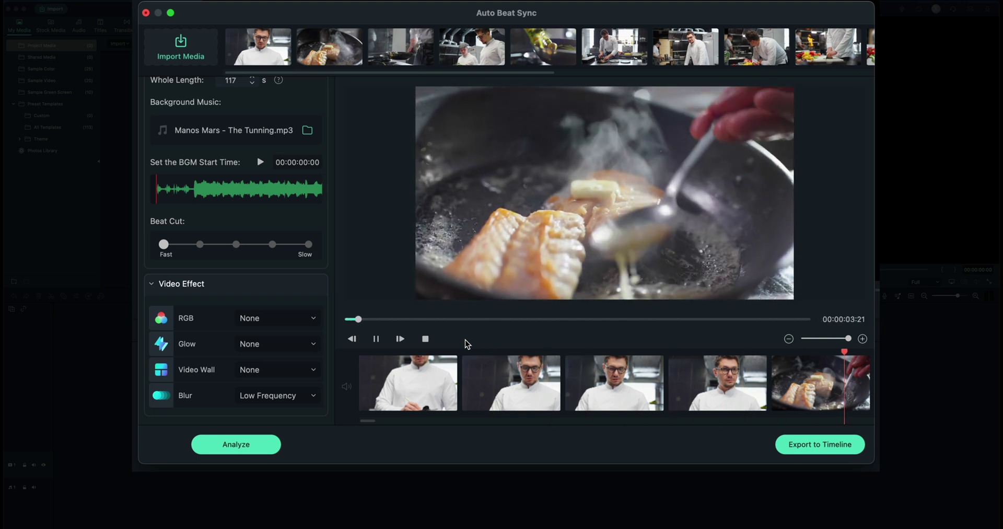
# Step: Scrub the preview to about 23 and 5 seconds, then export it to the timeline
pyautogui.click(445, 319)
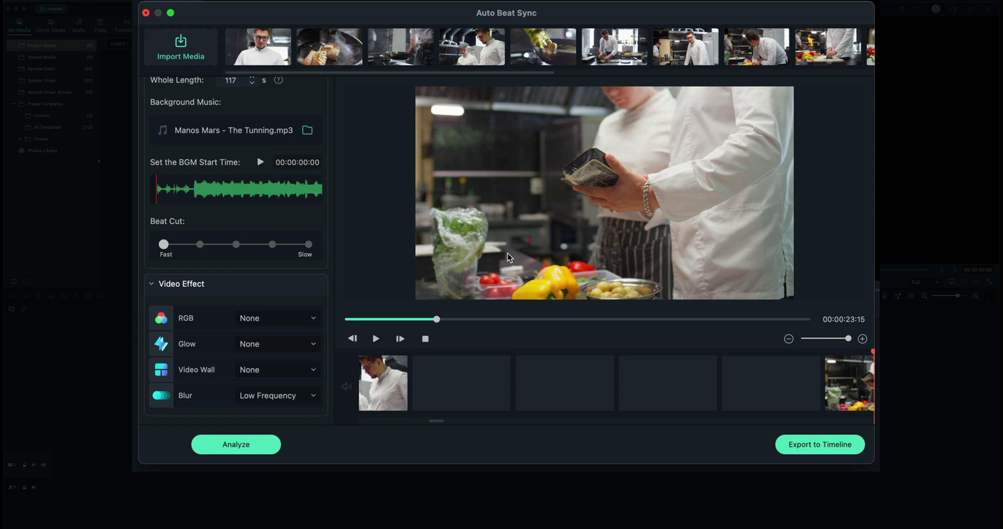
pyautogui.click(360, 320)
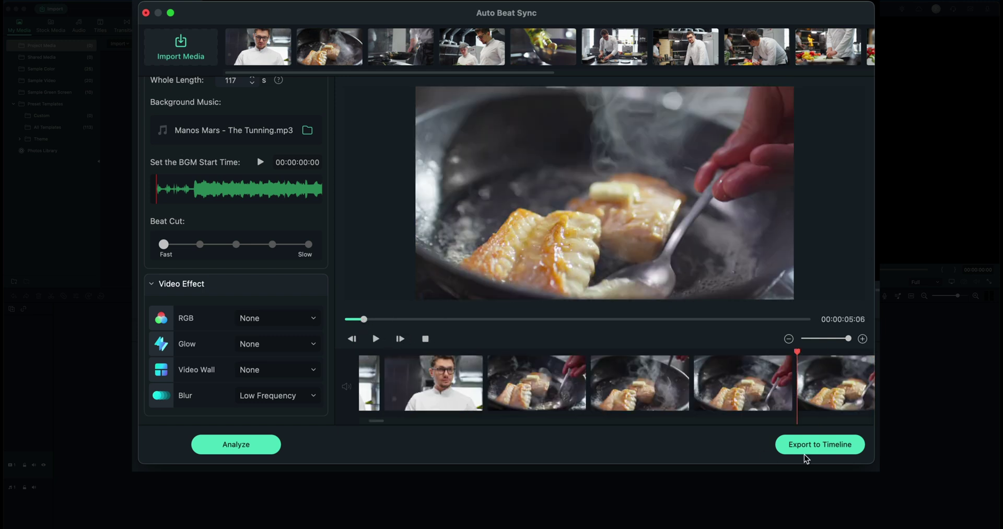
pyautogui.click(817, 445)
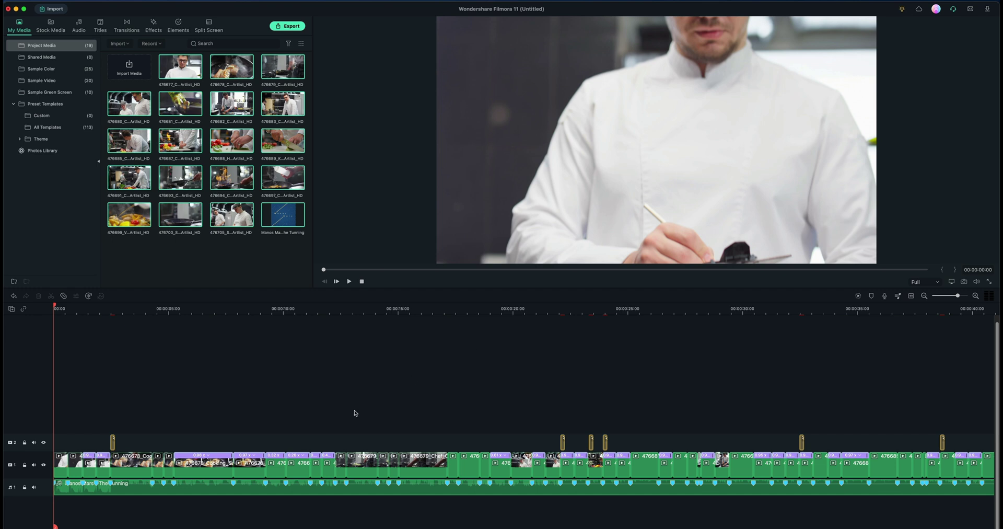
# Step: Scroll the timeline back and forth to review the montage clips and The Turning music track
pyautogui.hscroll(5, 523, 460)
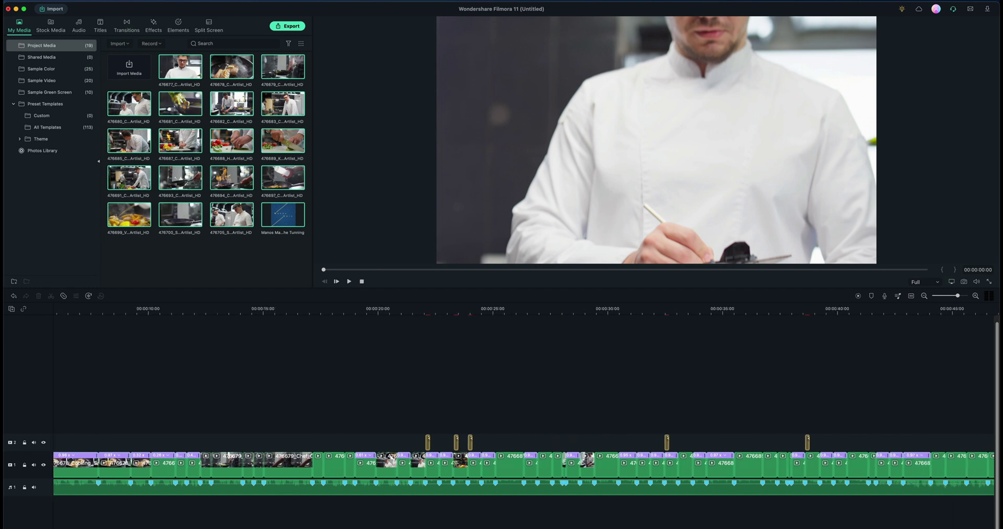
pyautogui.hscroll(-5, 127, 378)
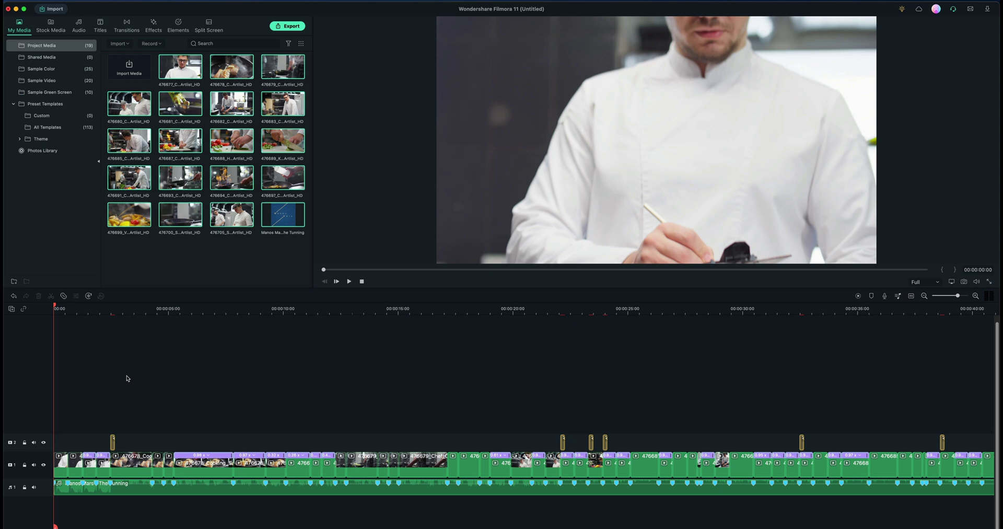
pyautogui.hscroll(20, 522, 460)
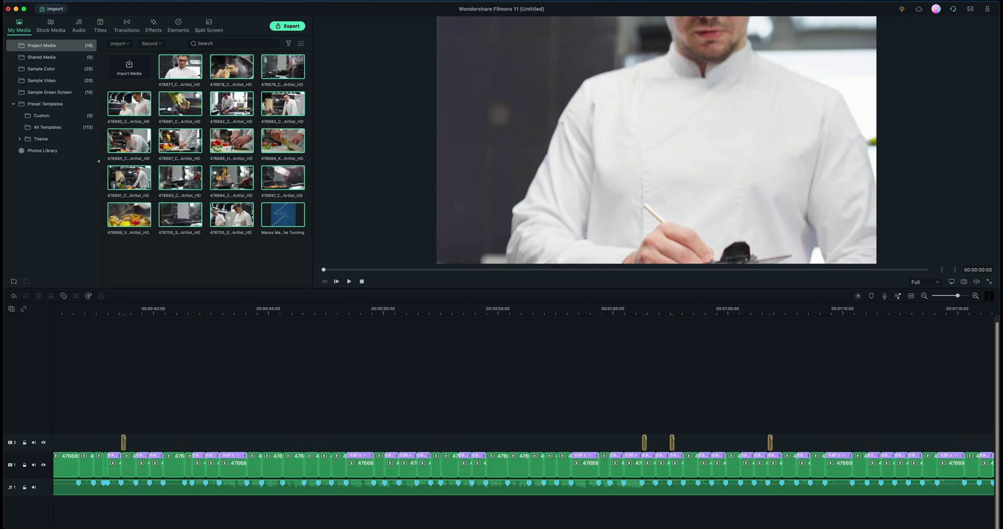
pyautogui.hscroll(-20, 234, 475)
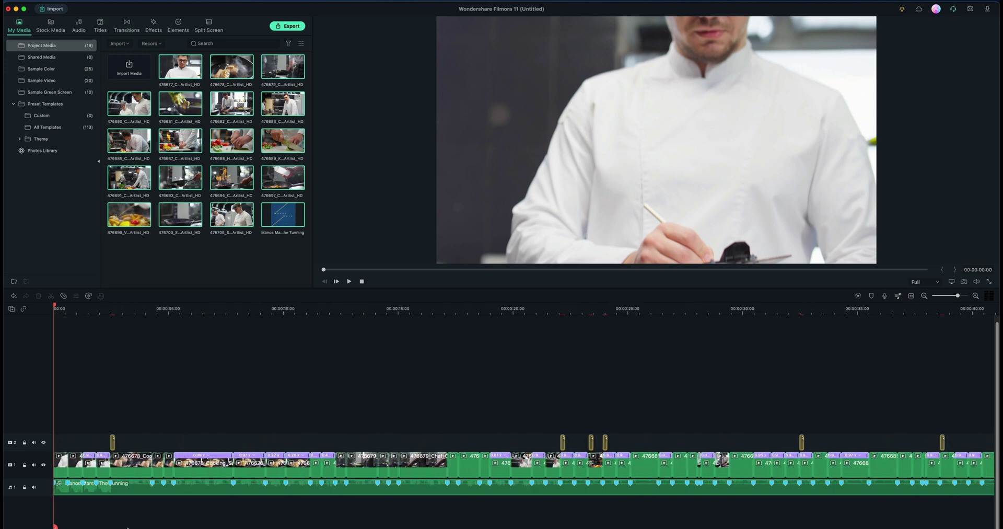
# Step: Trim the fish-in-pan clip near 6 seconds to under a second and replay it
pyautogui.click(177, 310)
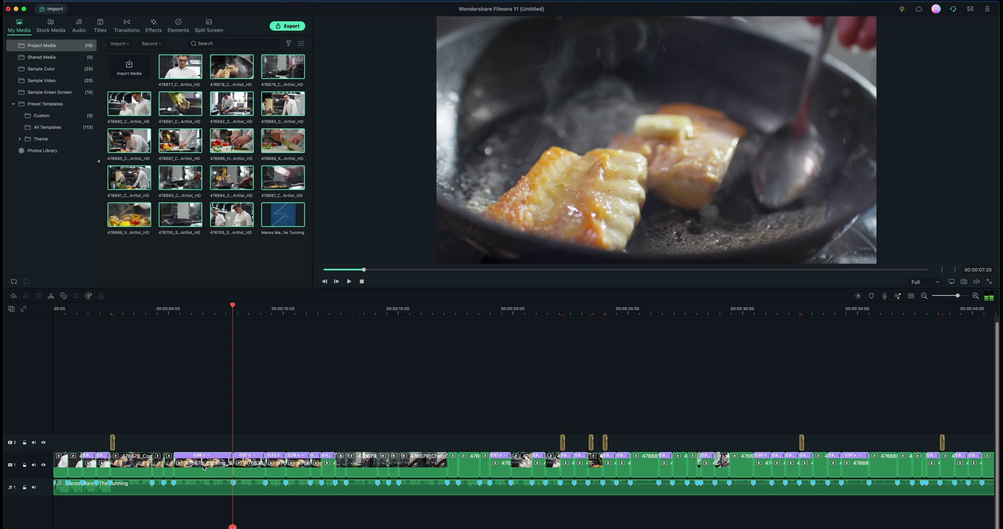
pyautogui.click(204, 467)
pyautogui.moveTo(231, 465); pyautogui.dragTo(209, 467)
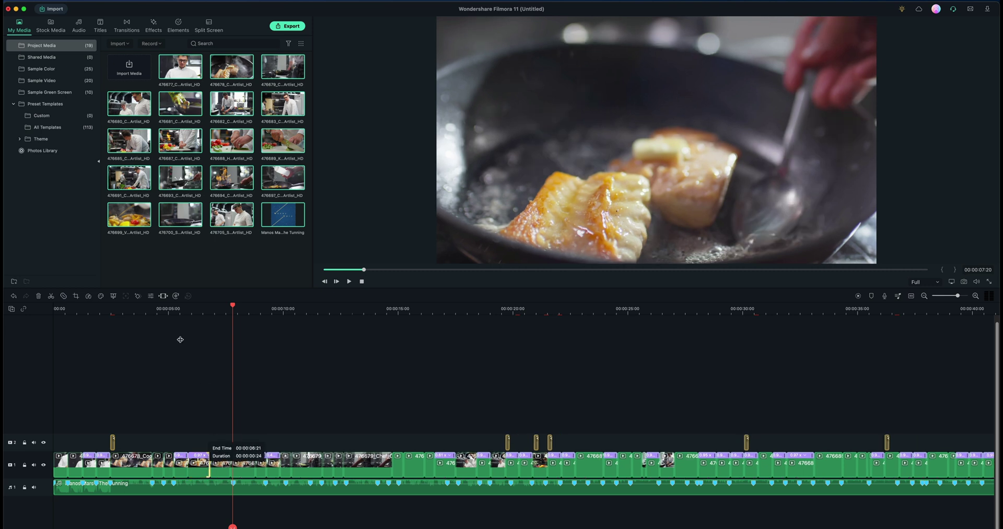
pyautogui.click(167, 314)
pyautogui.press('space')
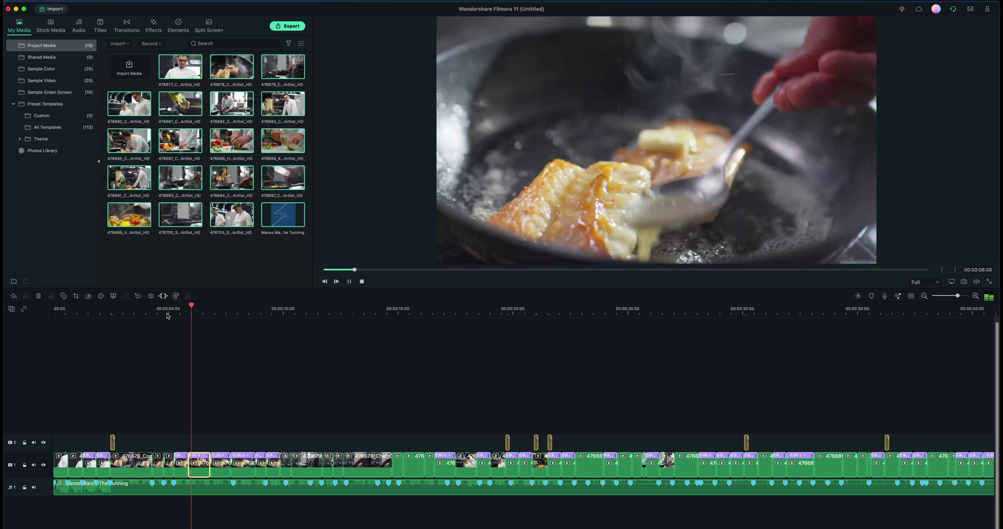
pyautogui.click(172, 312)
# Step: Delete the montage clip around 22 seconds
pyautogui.hscroll(2, 202, 397)
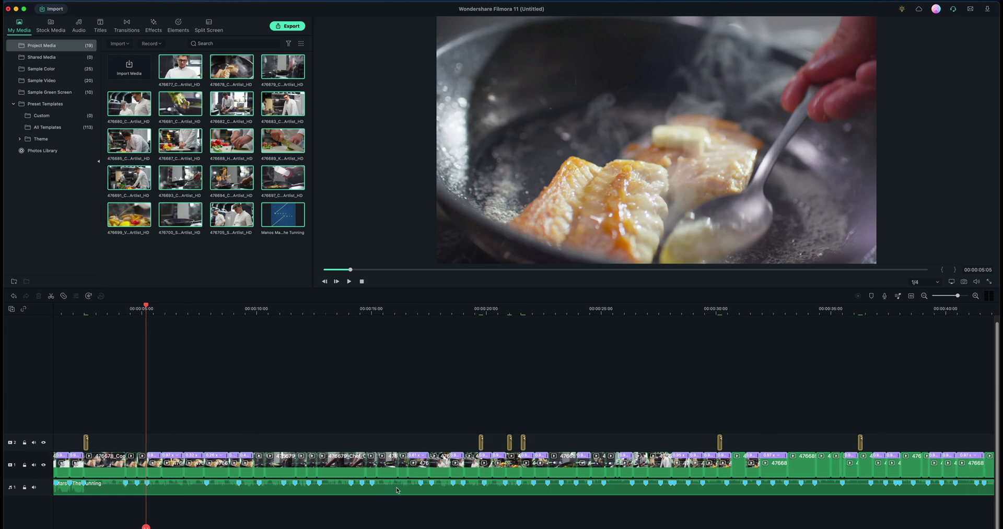
pyautogui.hscroll(5, 398, 490)
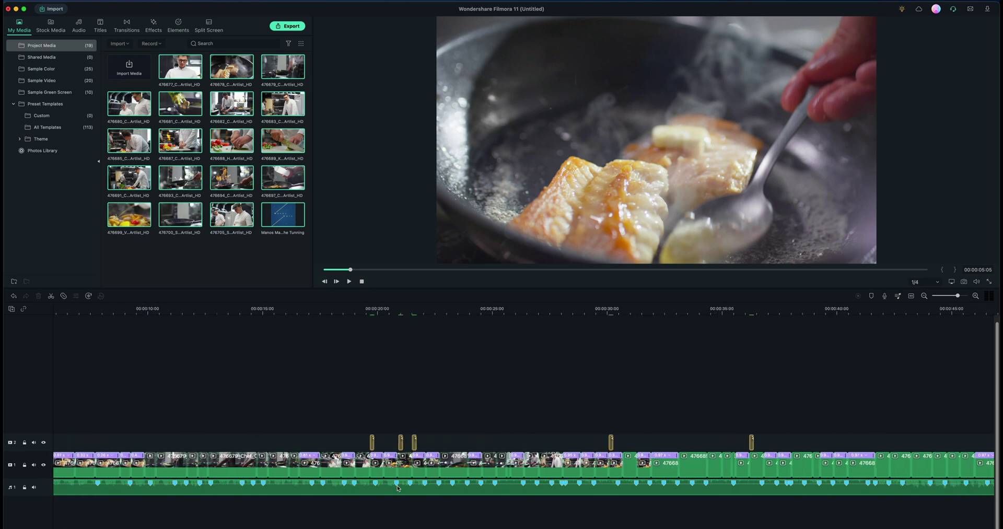
pyautogui.click(460, 468)
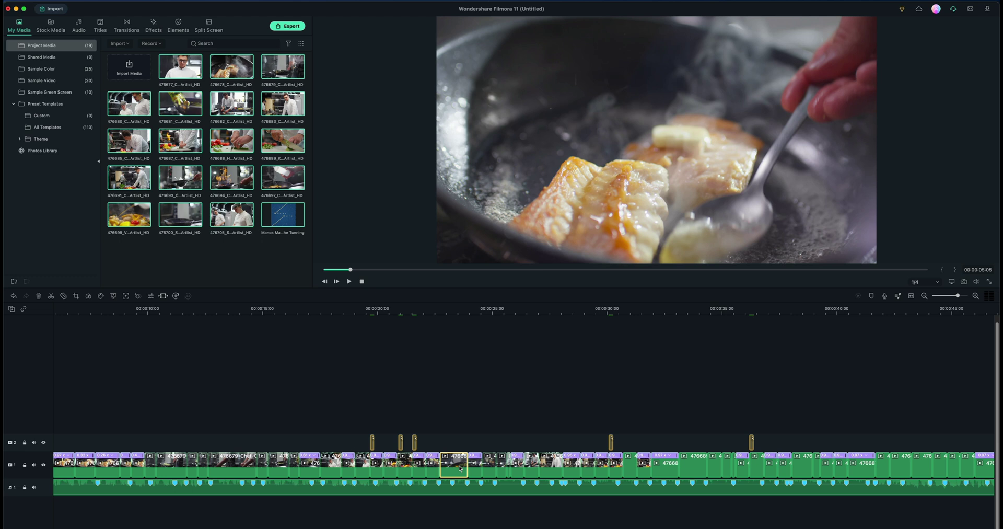
pyautogui.press('Delete')
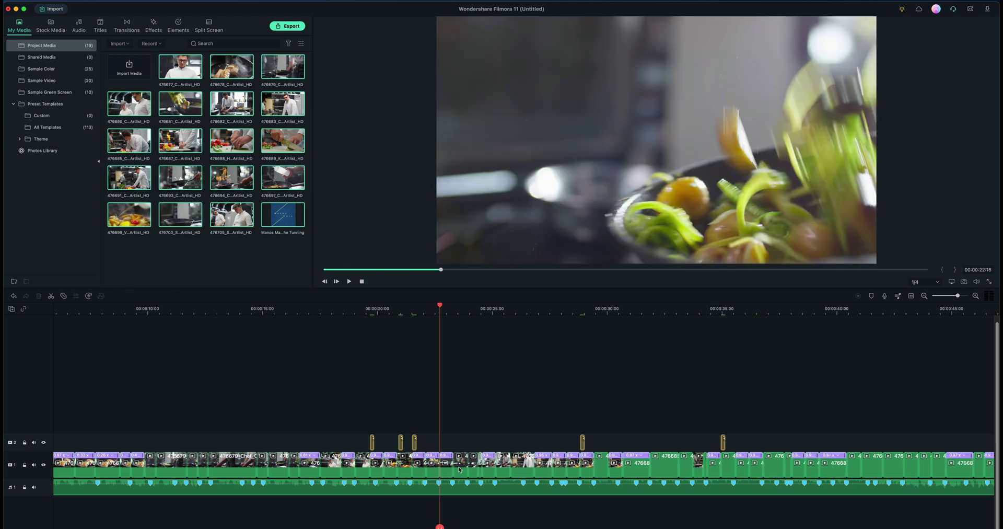
# Step: Preview clip 476697 and mark in and out points around the flambé portion
pyautogui.click(251, 244)
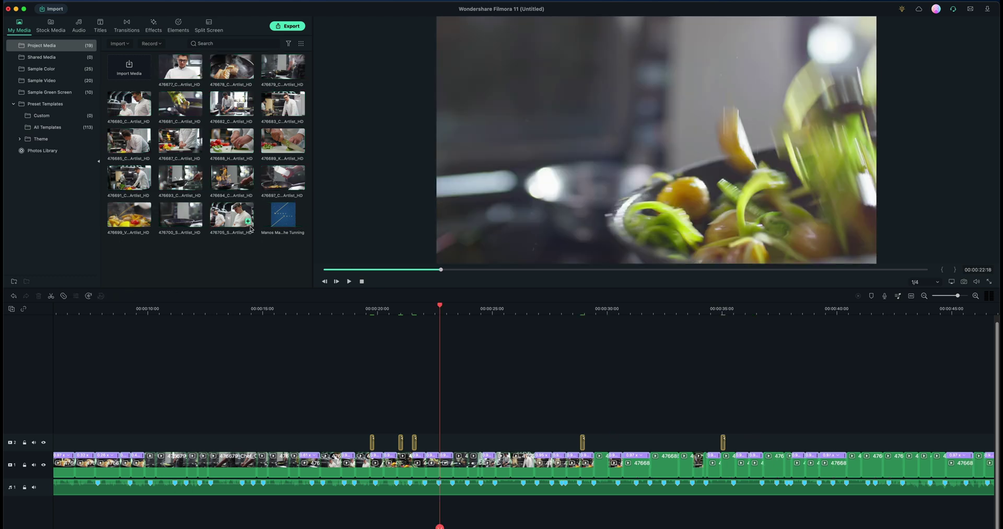
pyautogui.click(284, 181)
pyautogui.press('space')
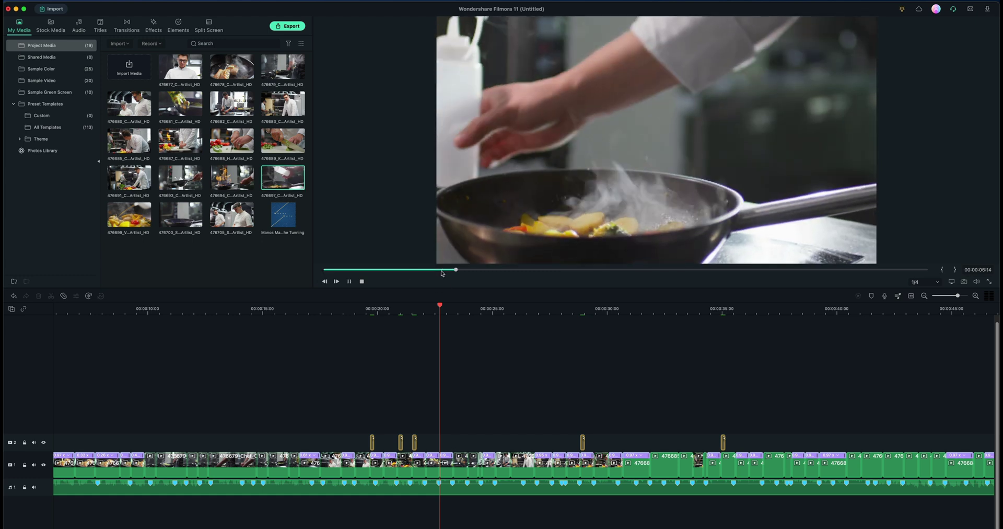
pyautogui.press('i')
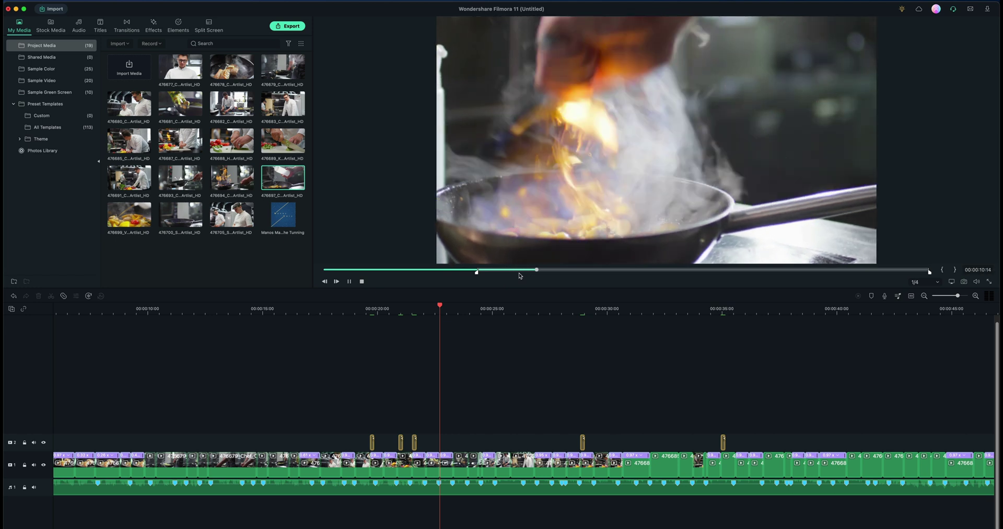
pyautogui.press('o')
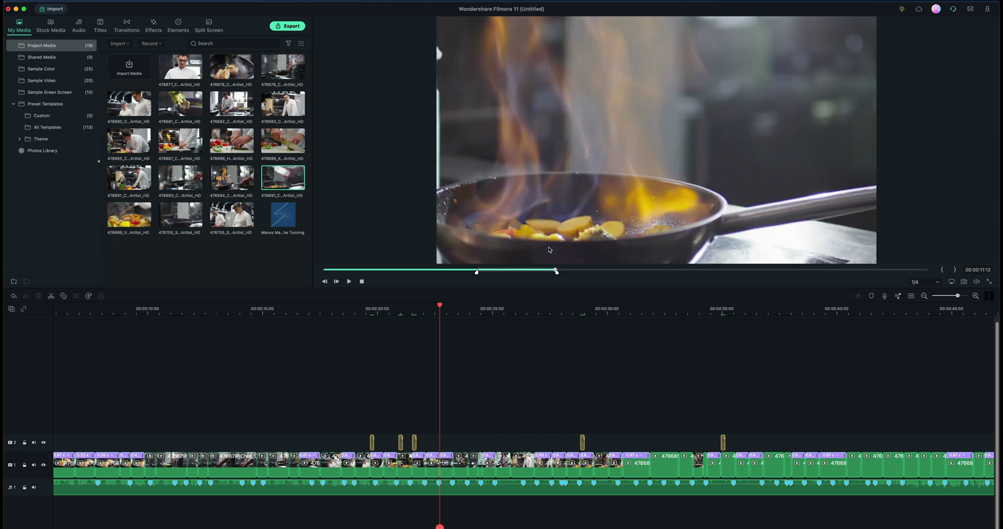
# Step: Insert the flambé clip into the montage at 22 seconds and shorten its end
pyautogui.moveTo(549, 250); pyautogui.dragTo(459, 464)
pyautogui.moveTo(535, 461); pyautogui.dragTo(476, 460)
pyautogui.click(456, 312)
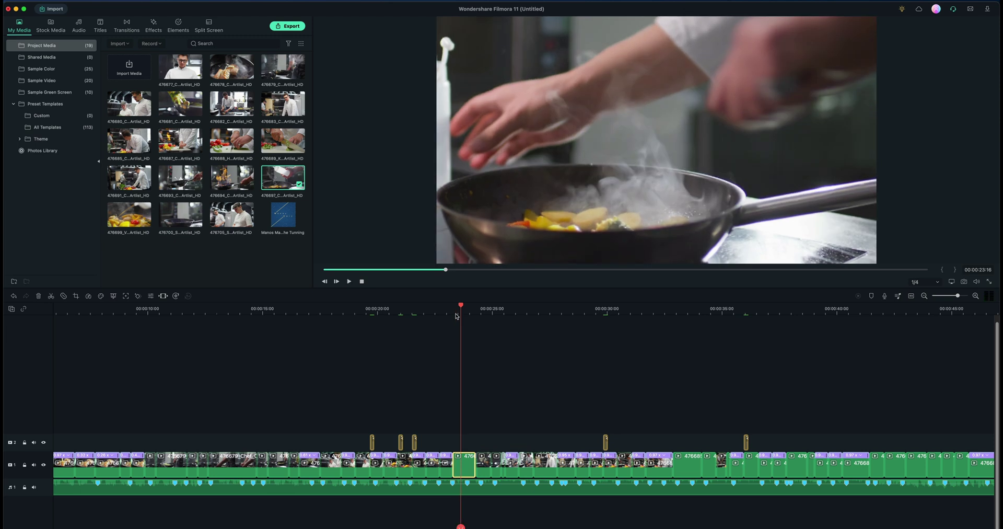
pyautogui.hscroll(10, 446, 369)
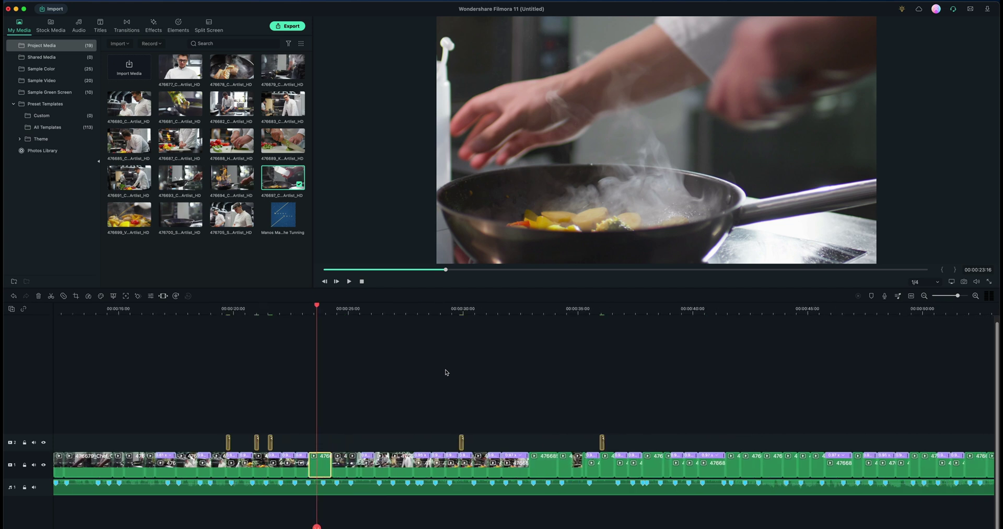